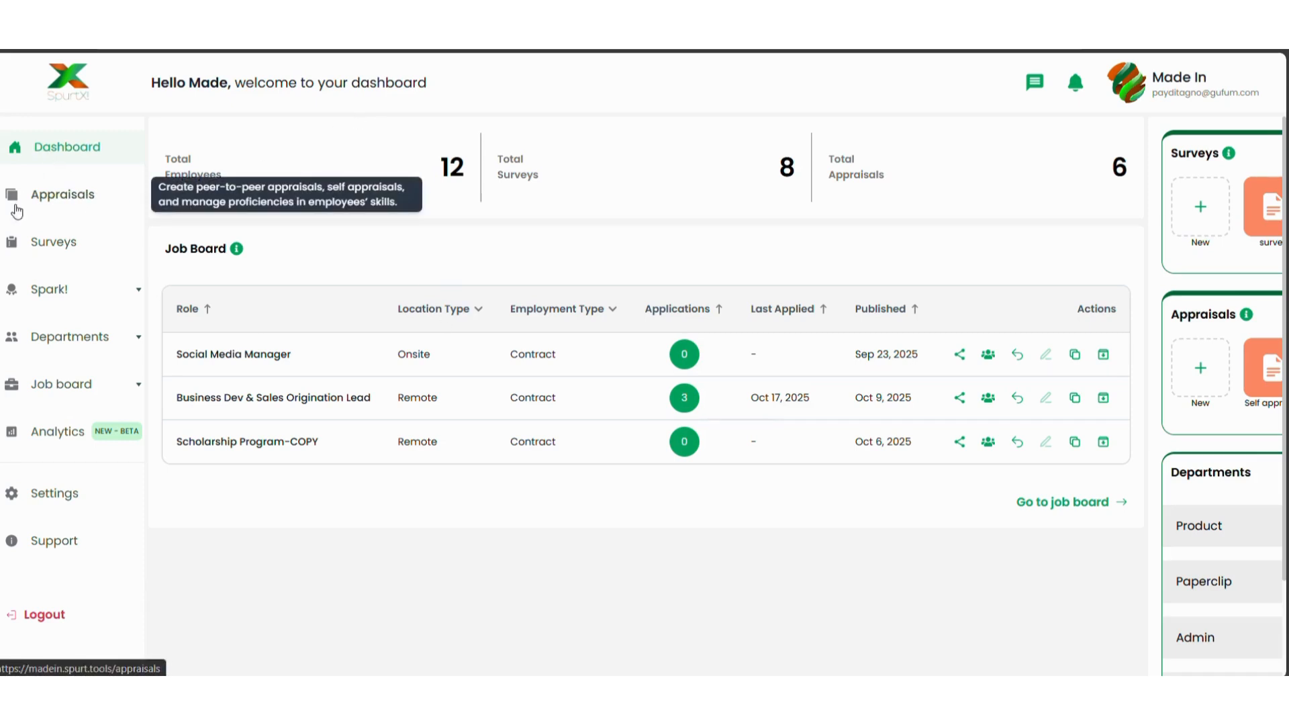
- Start a new appraisal and title it "Colleague Appraisal"
left_click(52, 195)
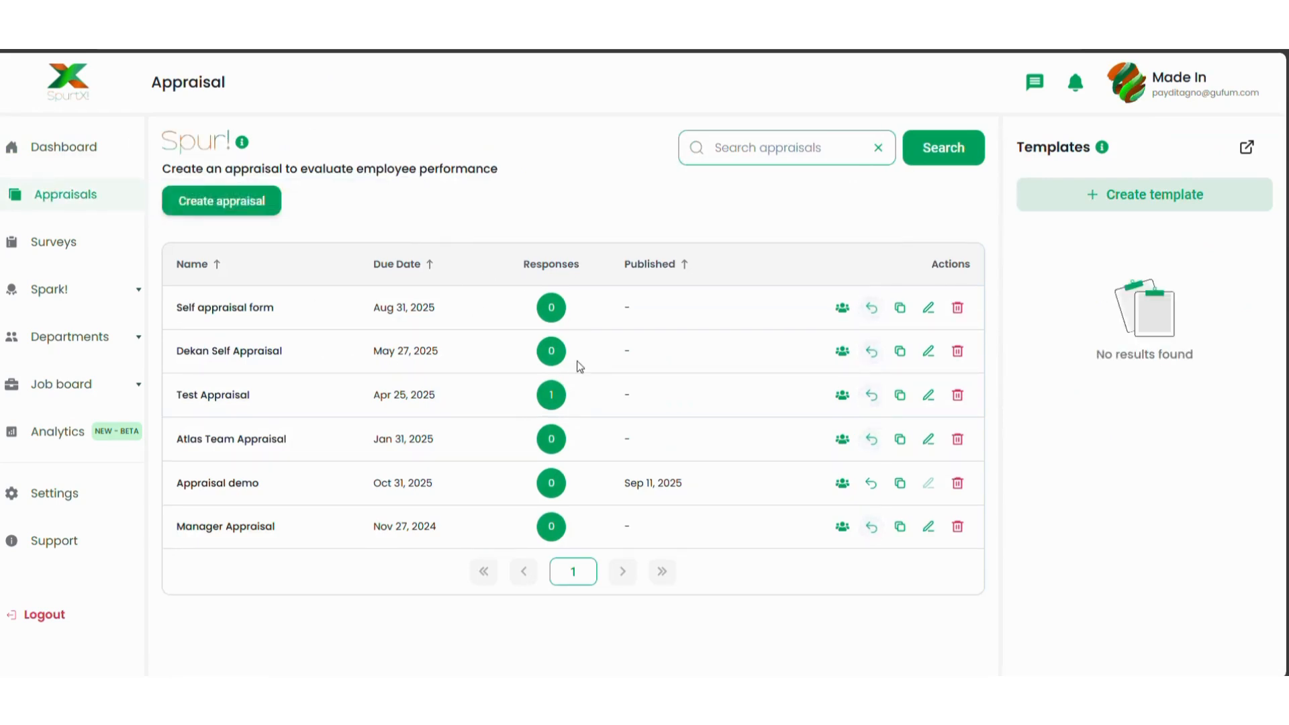
left_click(203, 200)
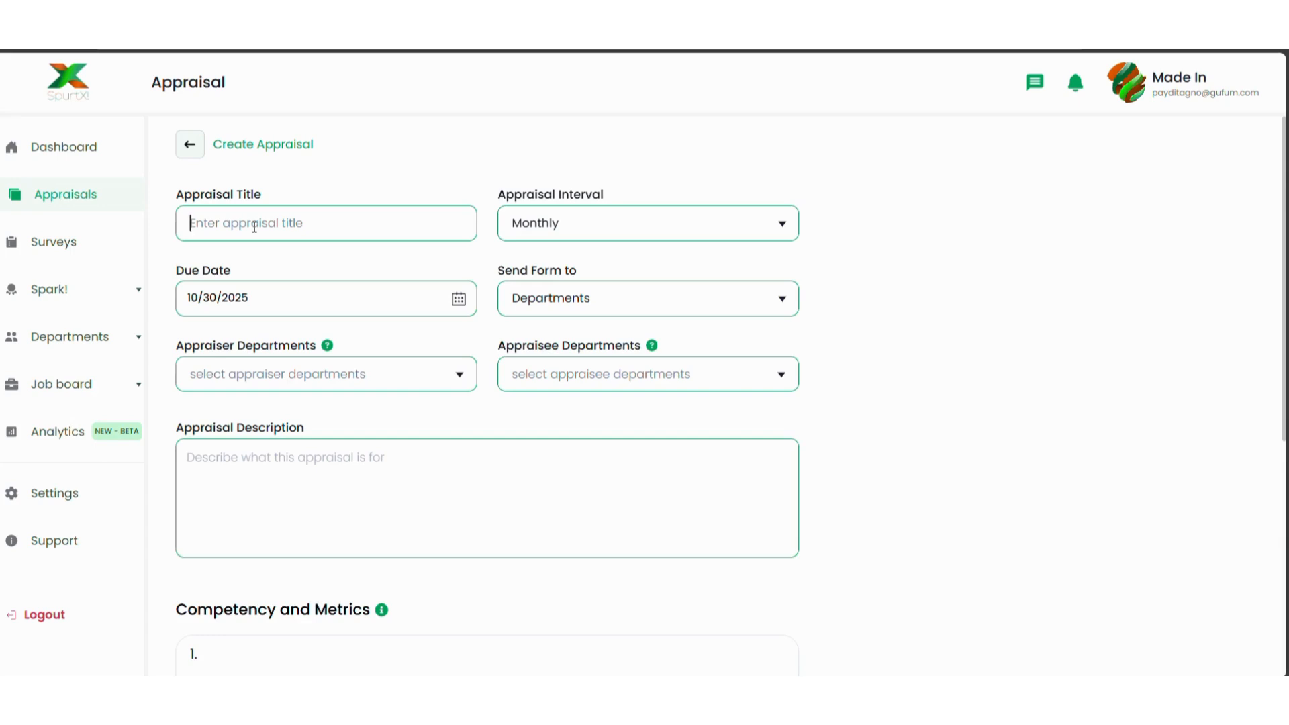
type("c")
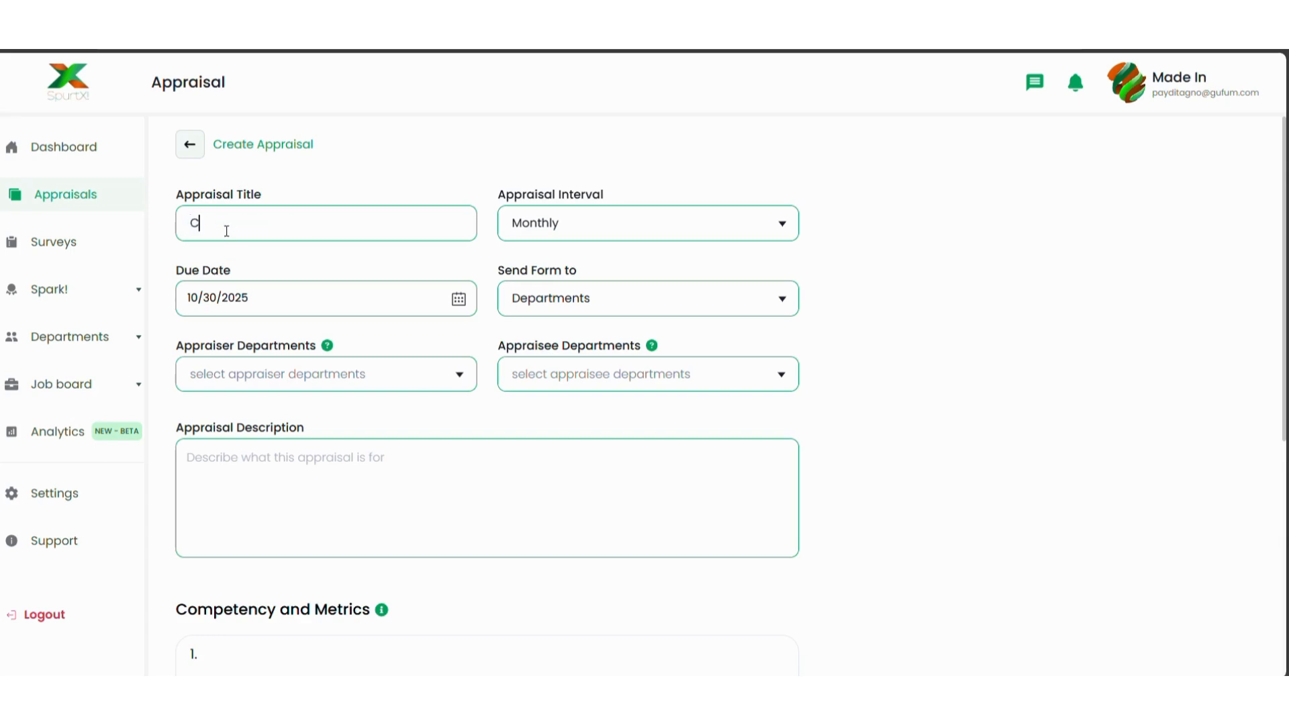
type("olleague Apprais")
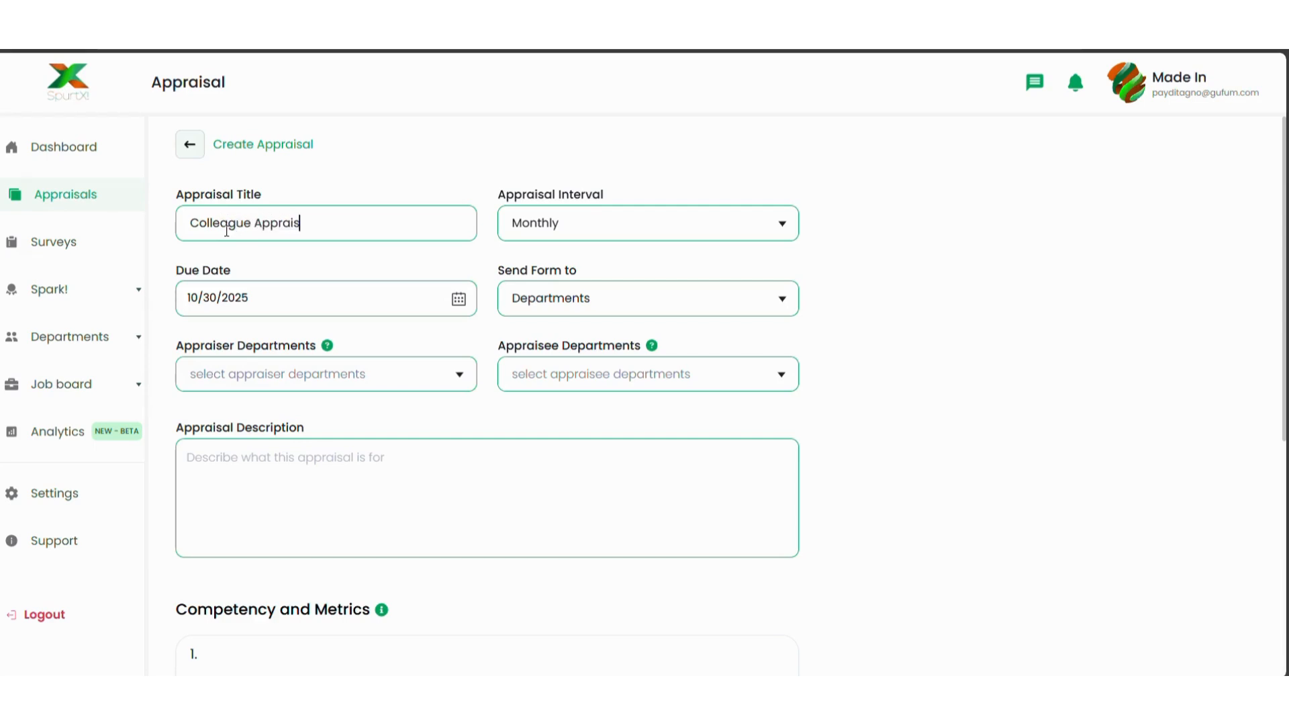
type("al")
- Set the appraisal interval to Monthly and the due date to 11/01/2025
left_click(625, 212)
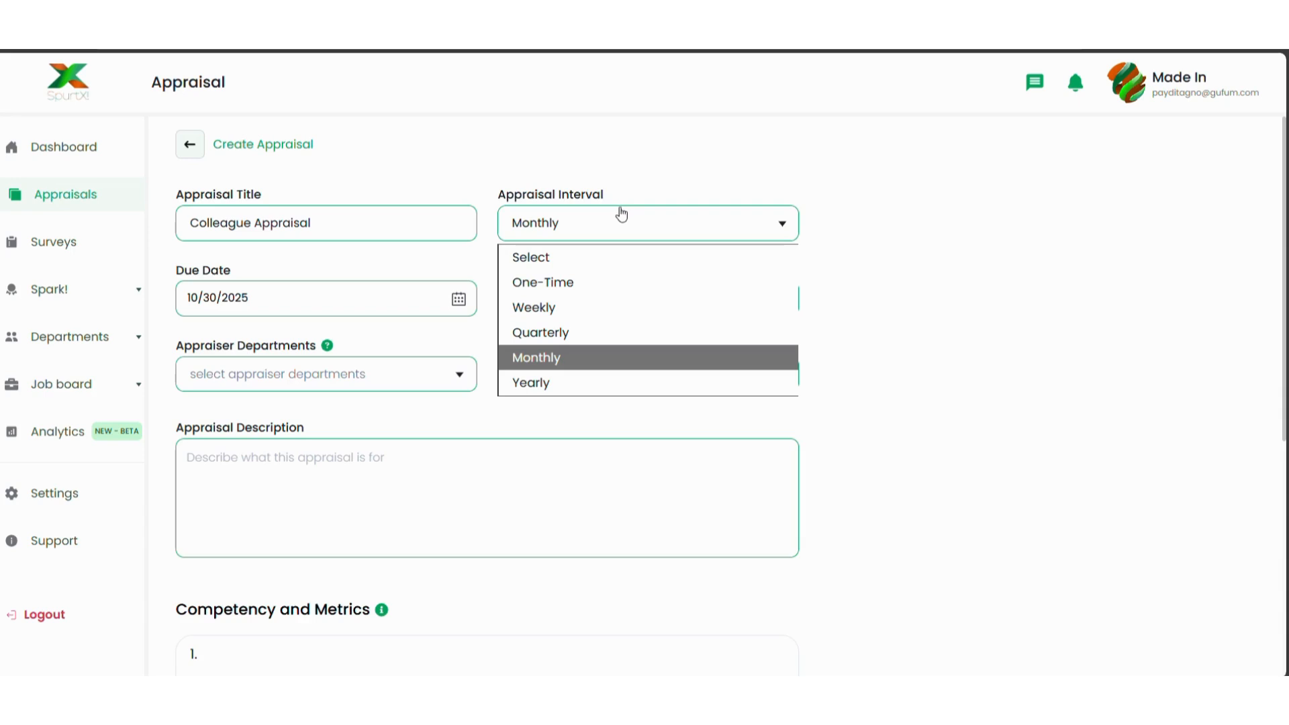
left_click(535, 363)
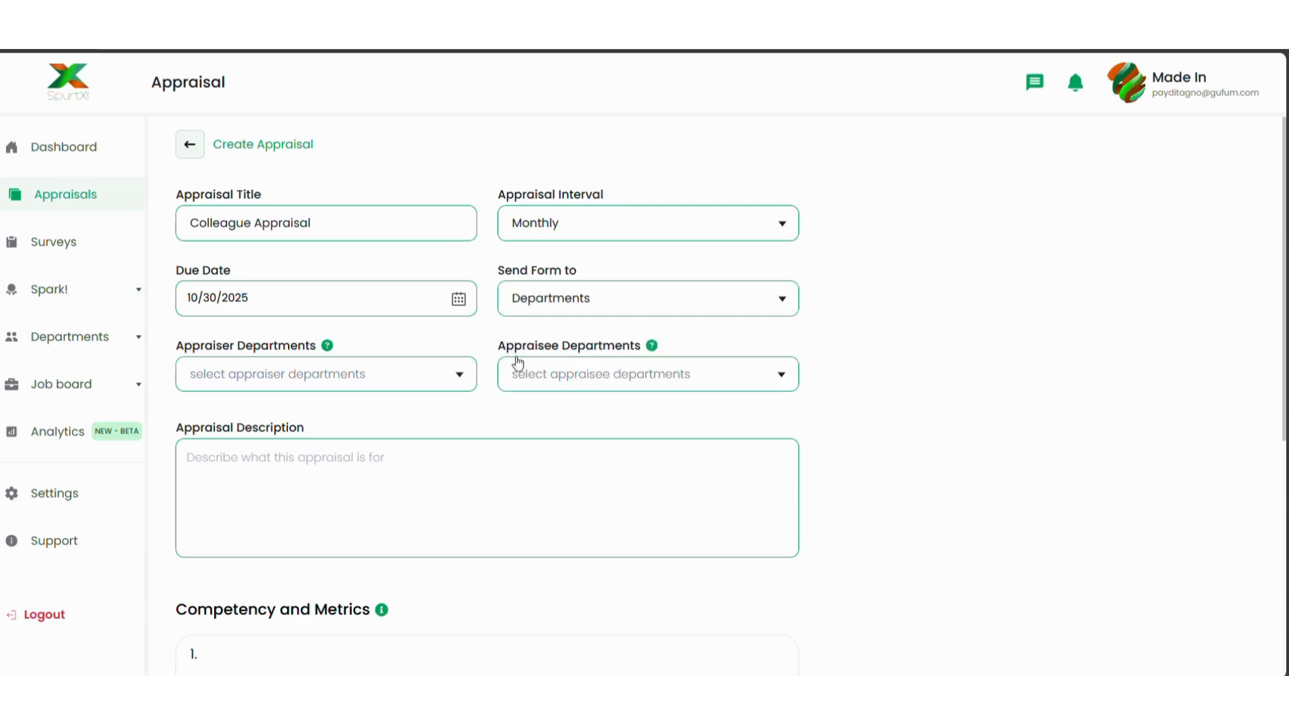
left_click(459, 302)
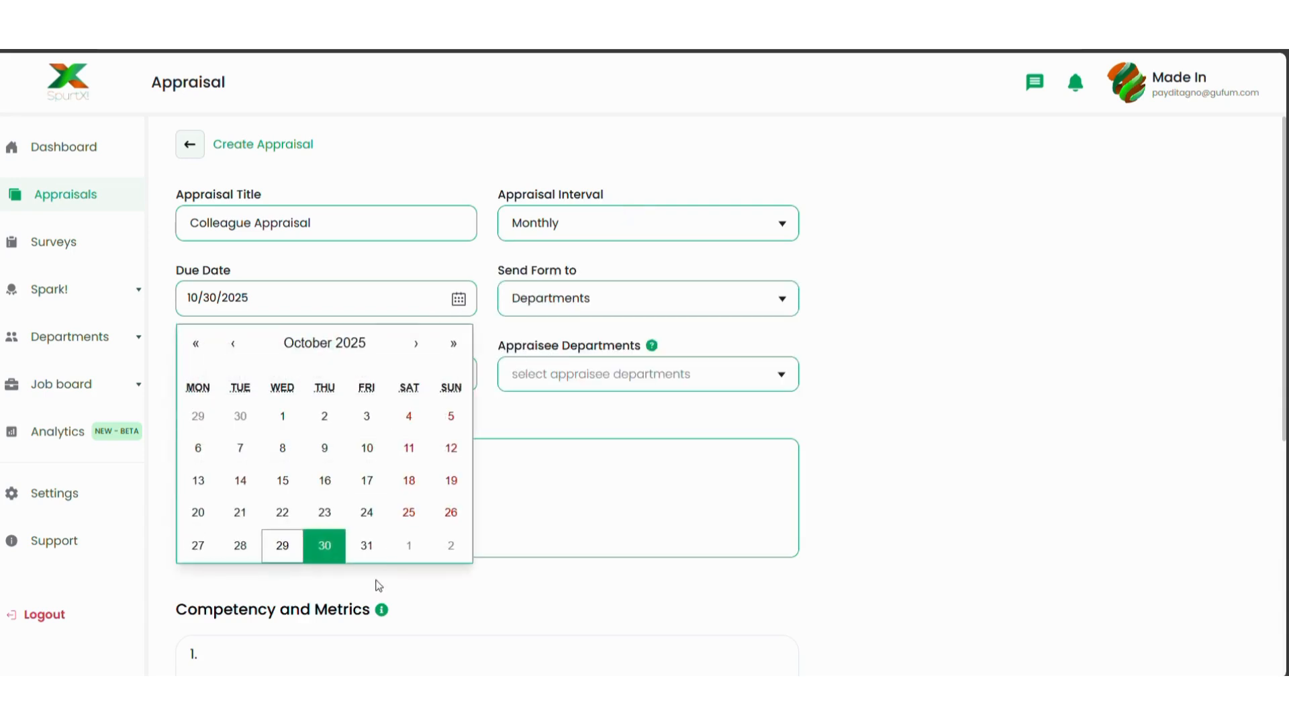
left_click(398, 557)
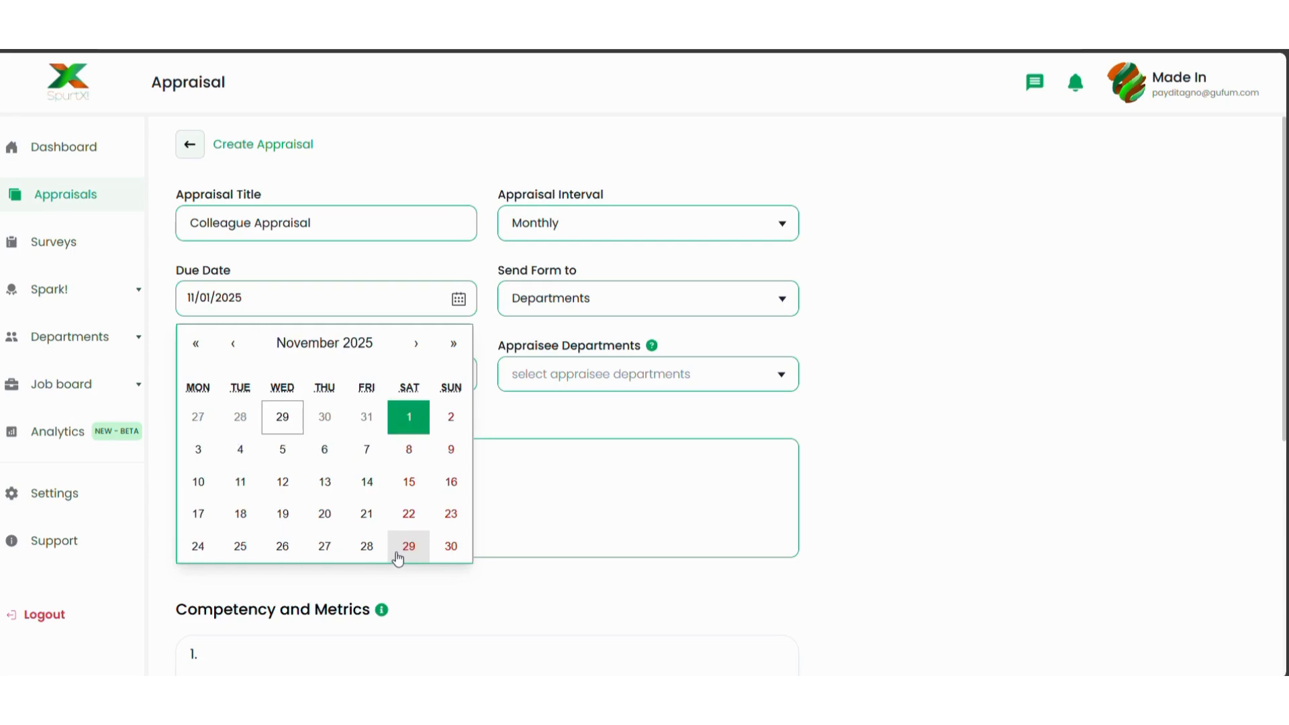
left_click(822, 310)
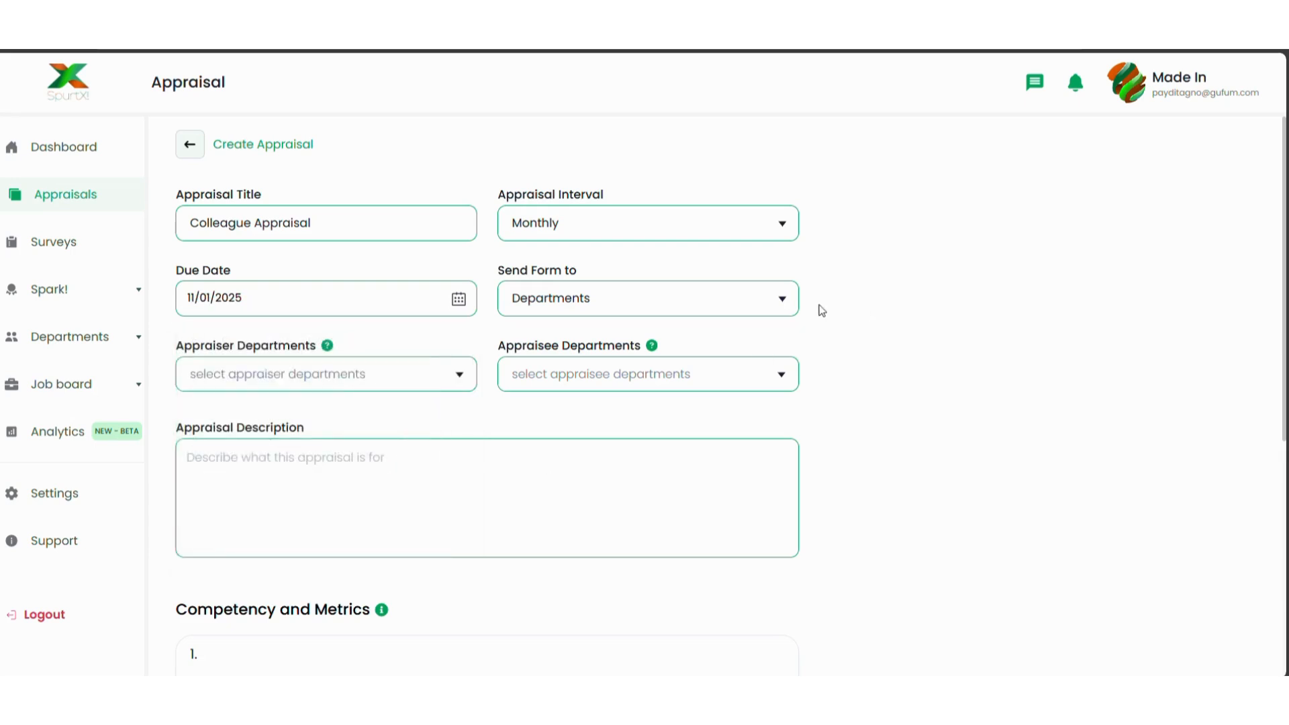
- Send the form to Departments, with Product as the appraiser department and Cybersecurity as the appraisee department
left_click(777, 299)
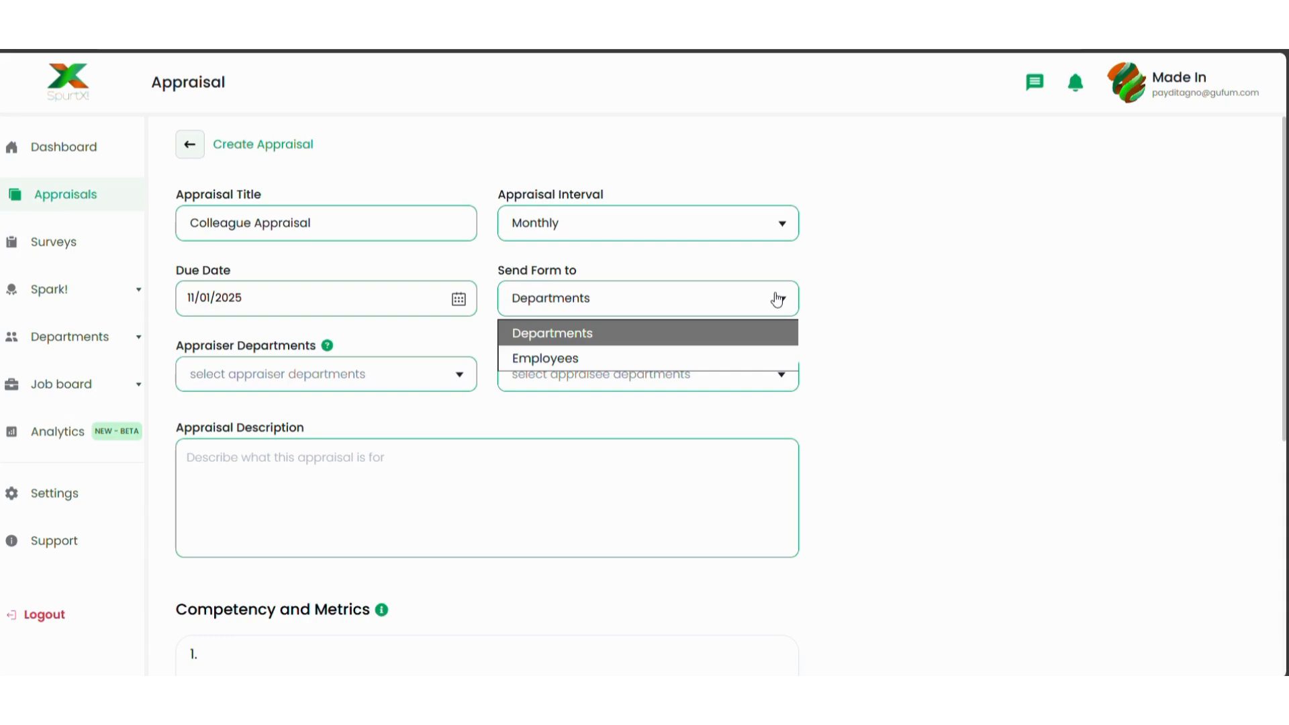
left_click(751, 330)
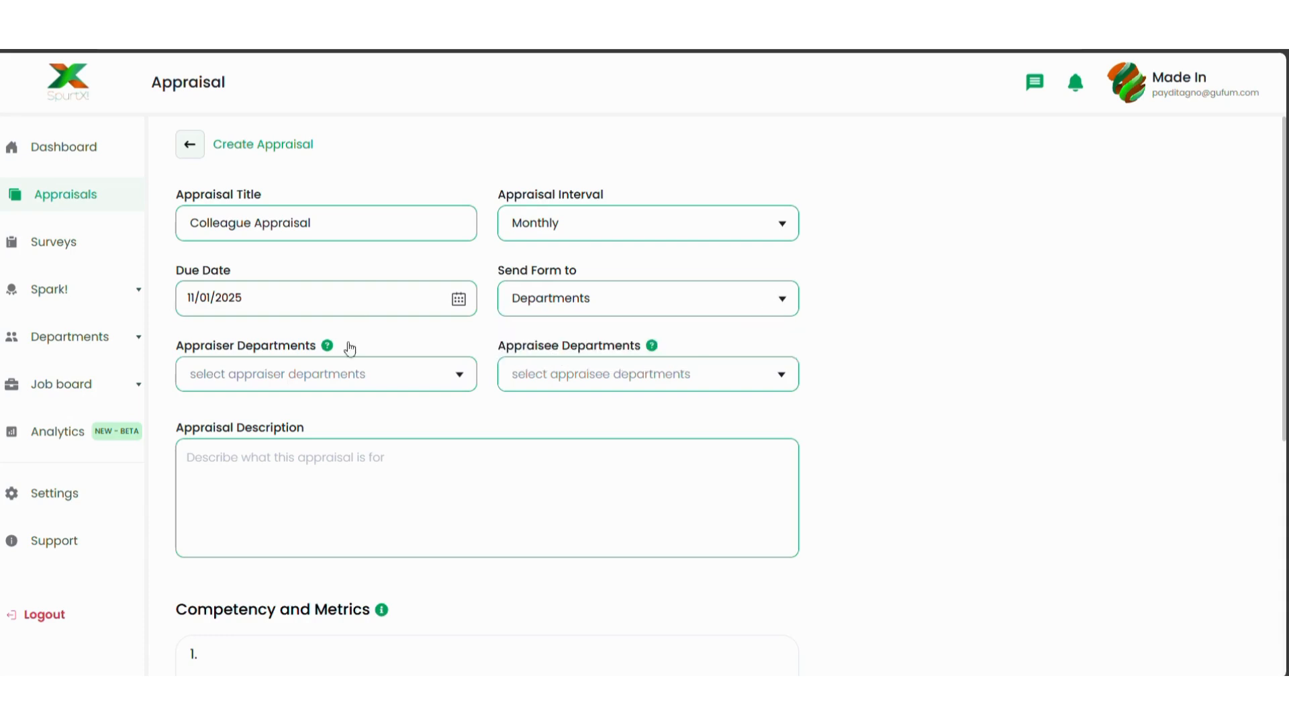
left_click(402, 374)
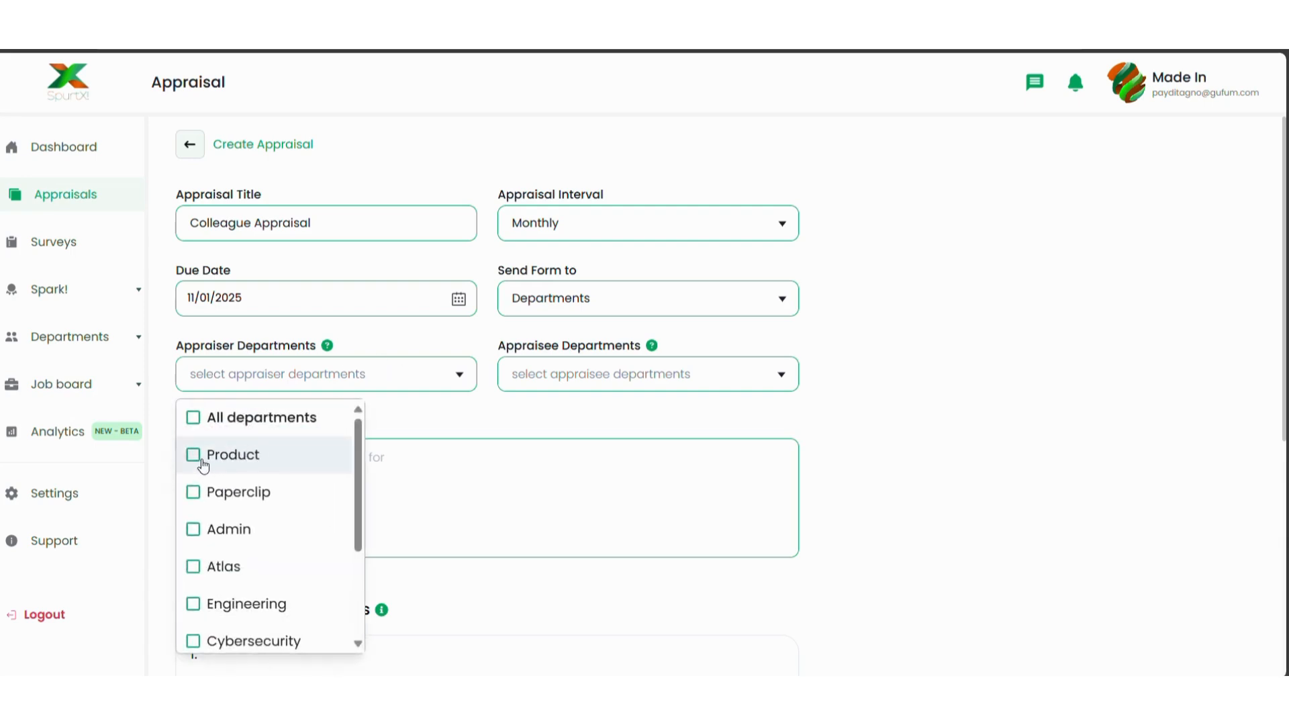
left_click(206, 465)
left_click(451, 403)
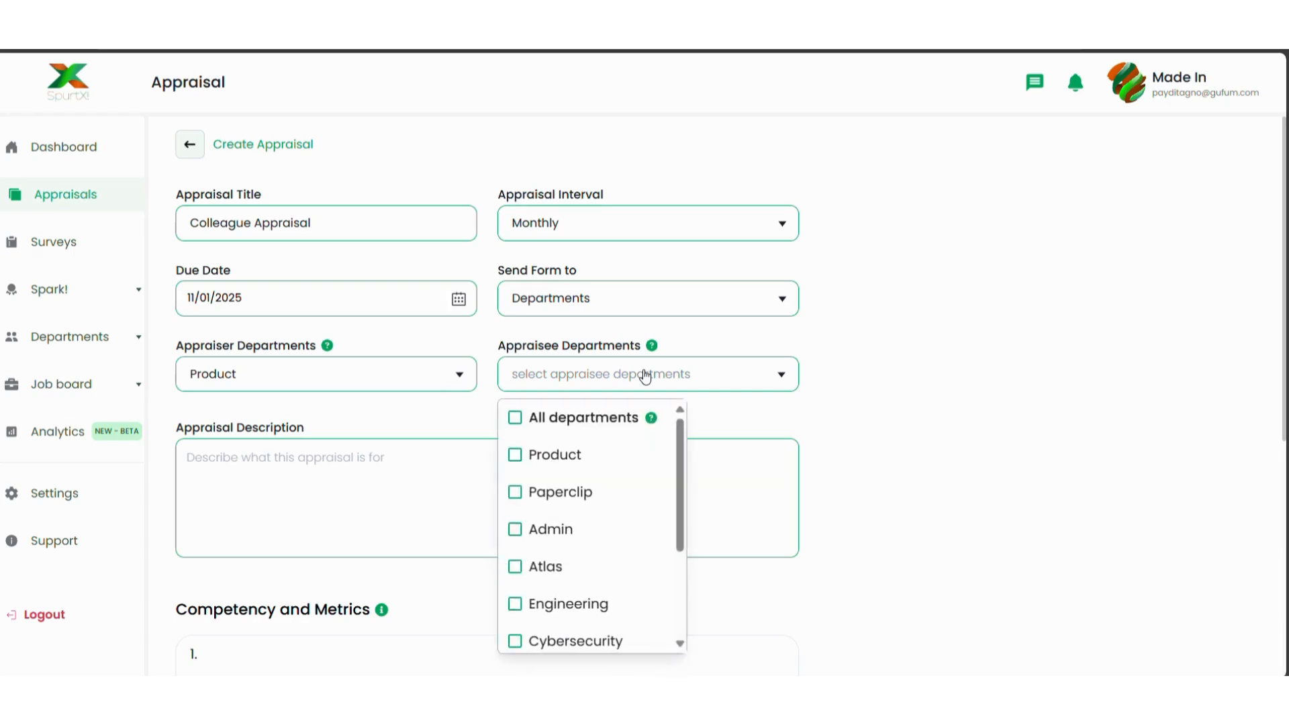
left_click(518, 641)
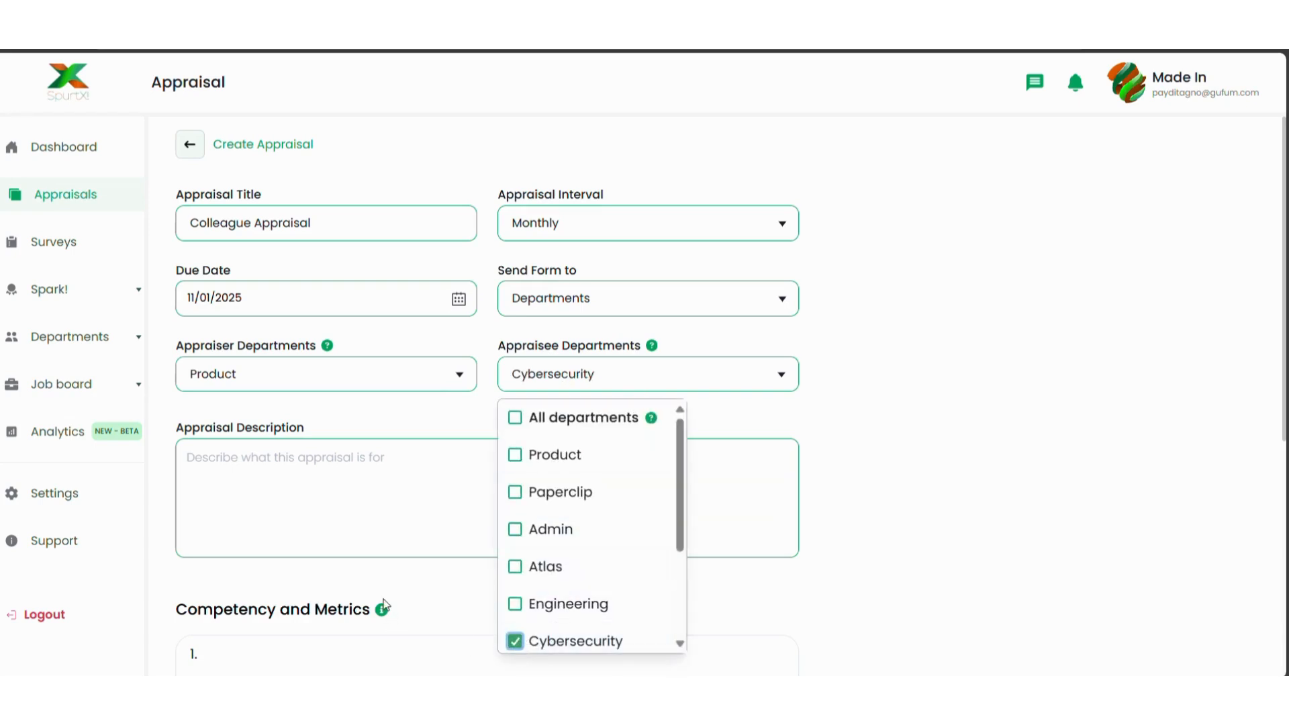
left_click(431, 586)
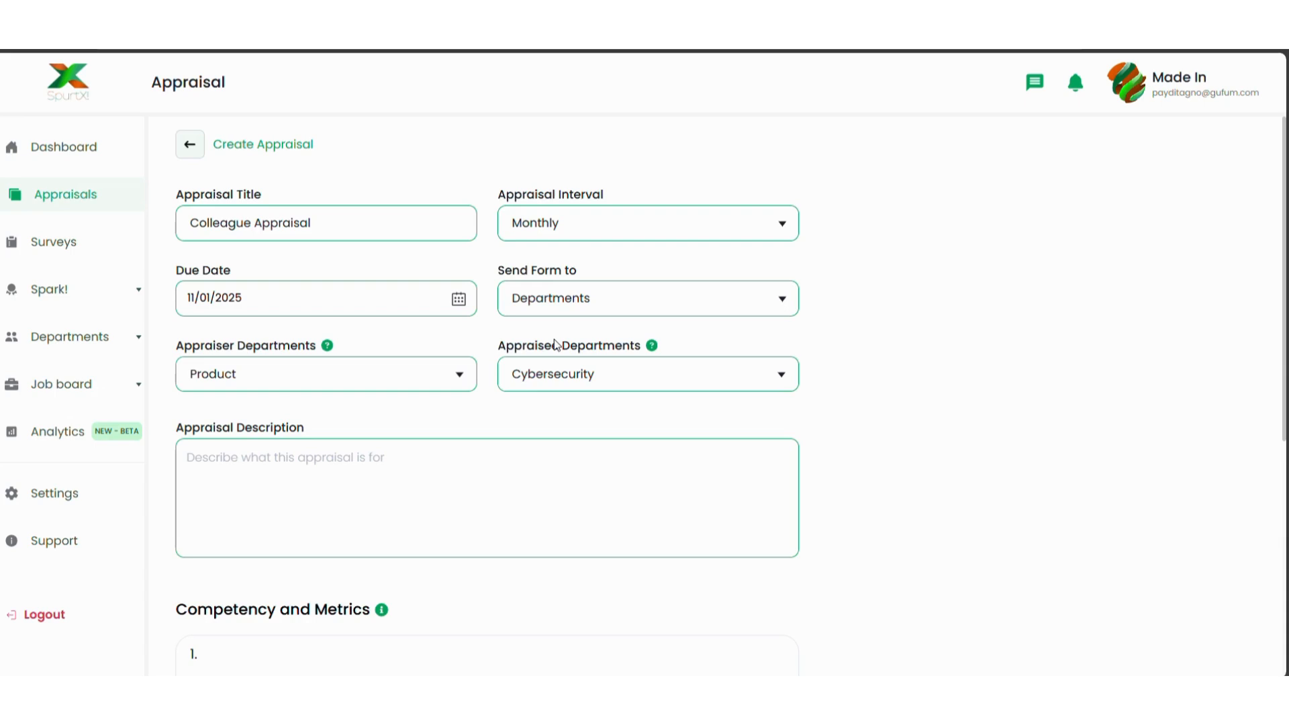
- Describe the appraisal as a form allowing employees to assess and give feedback on their colleagues' performance and collaboration
left_click(300, 464)
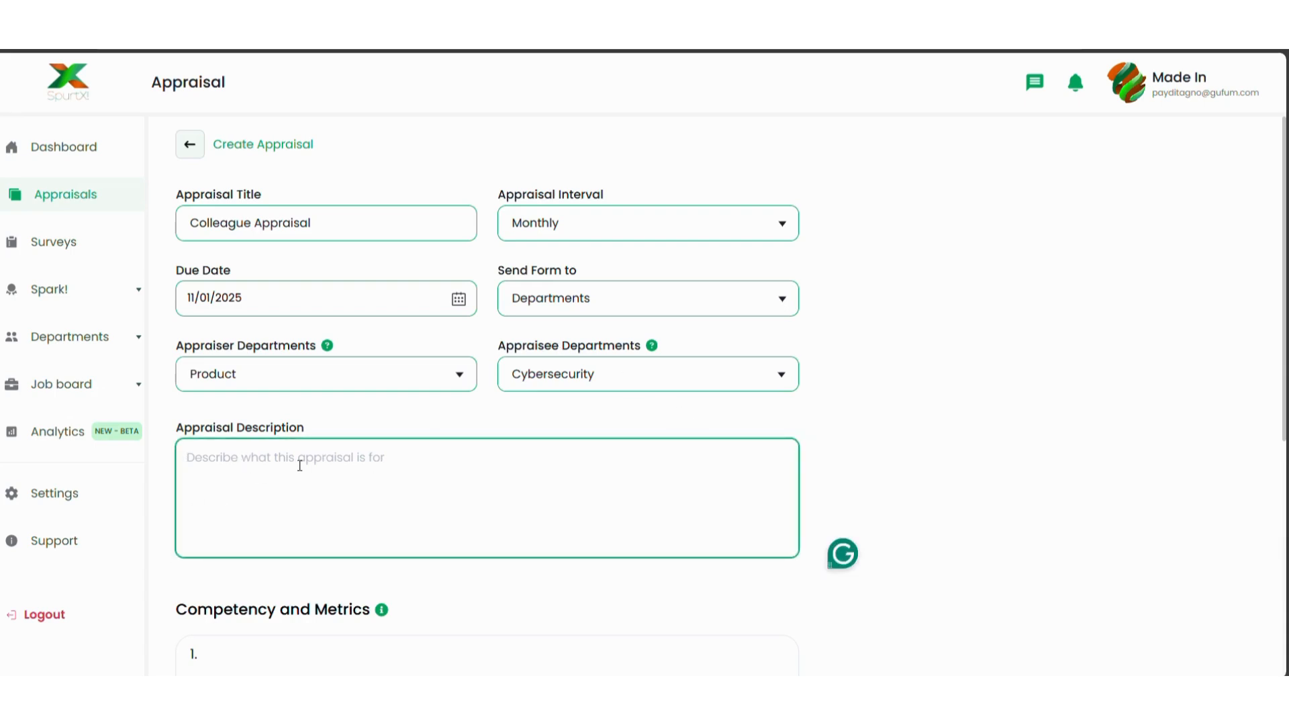
type("This appraisal form allows employees to assess and give feedback on their colleagues' performance, collaboration and Contribution.")
- Set the first competency to the predefined Interpersonal Skills with its ready-made description
scroll(417, 512, "down", 5)
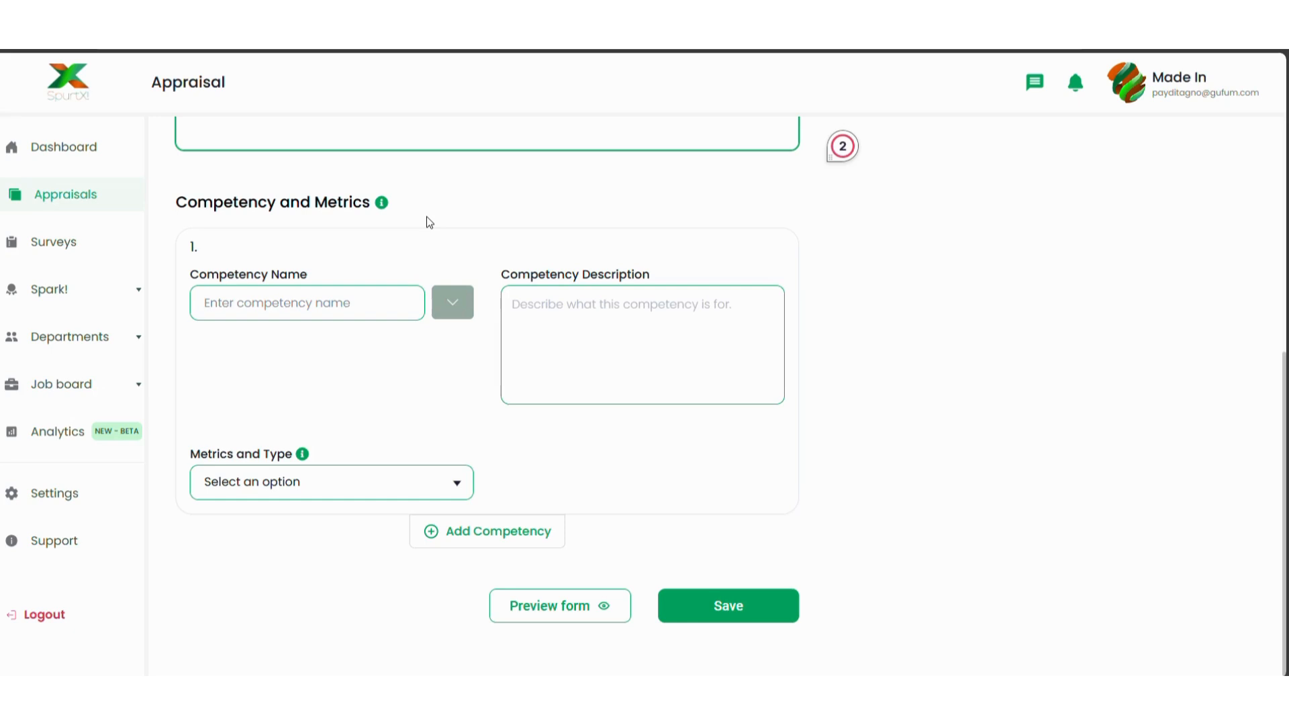
left_click(320, 304)
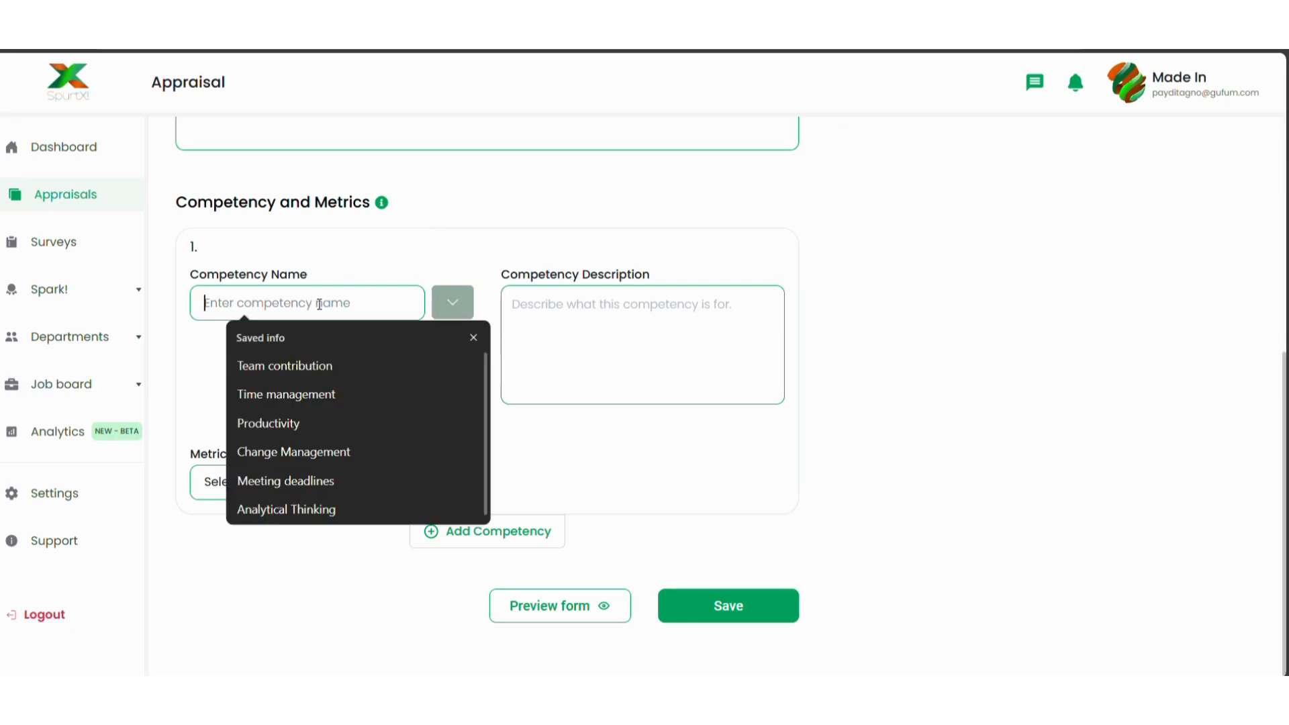
left_click(336, 367)
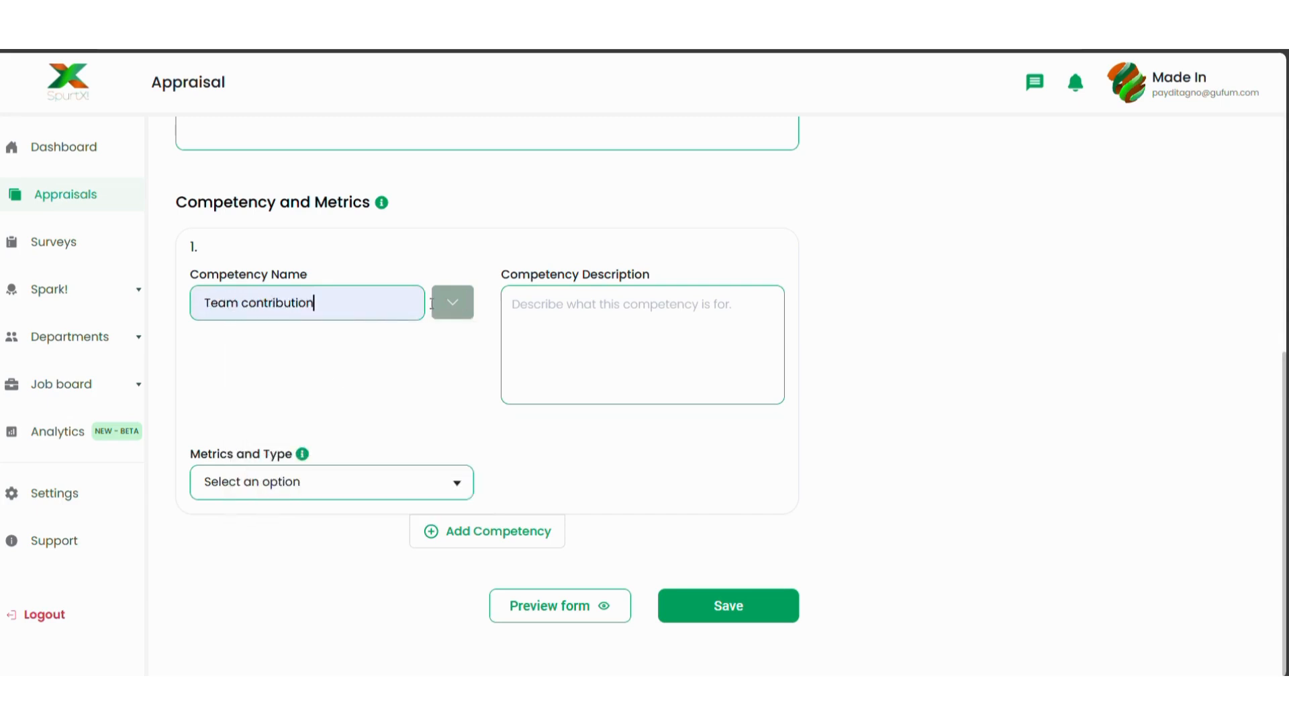
left_click(468, 297)
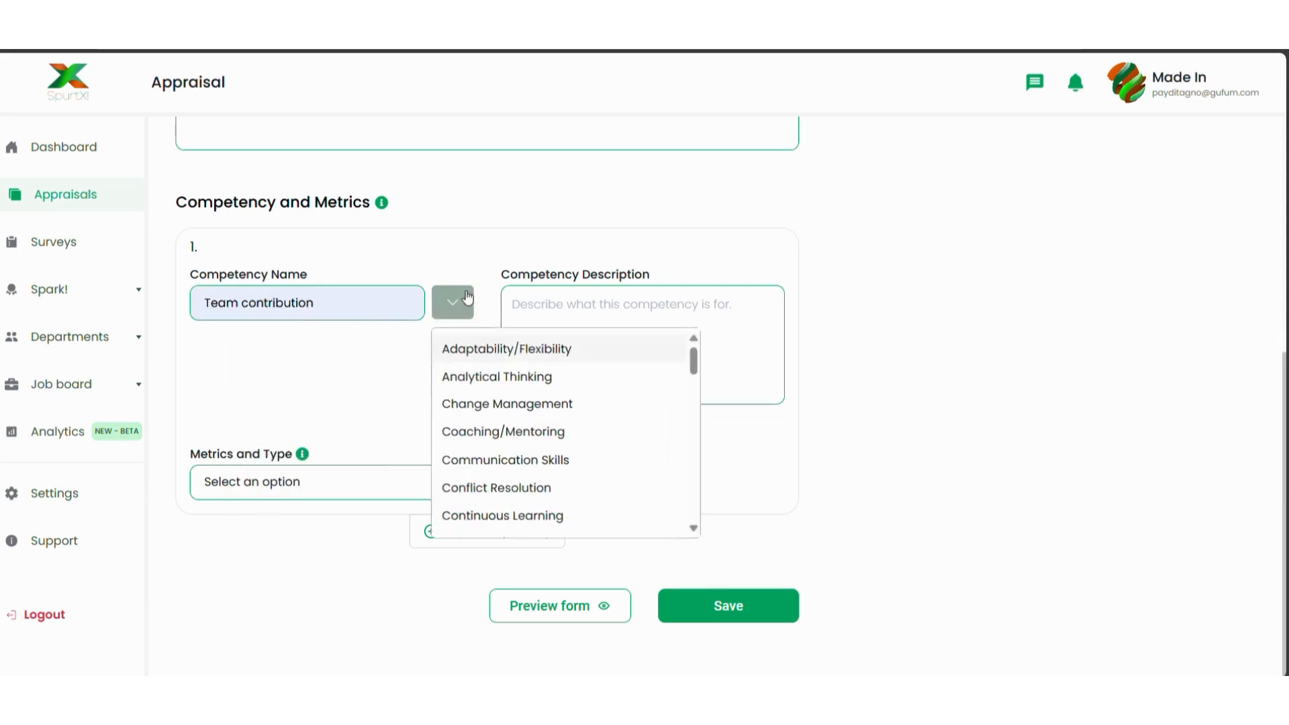
scroll(556, 493, "down", 5)
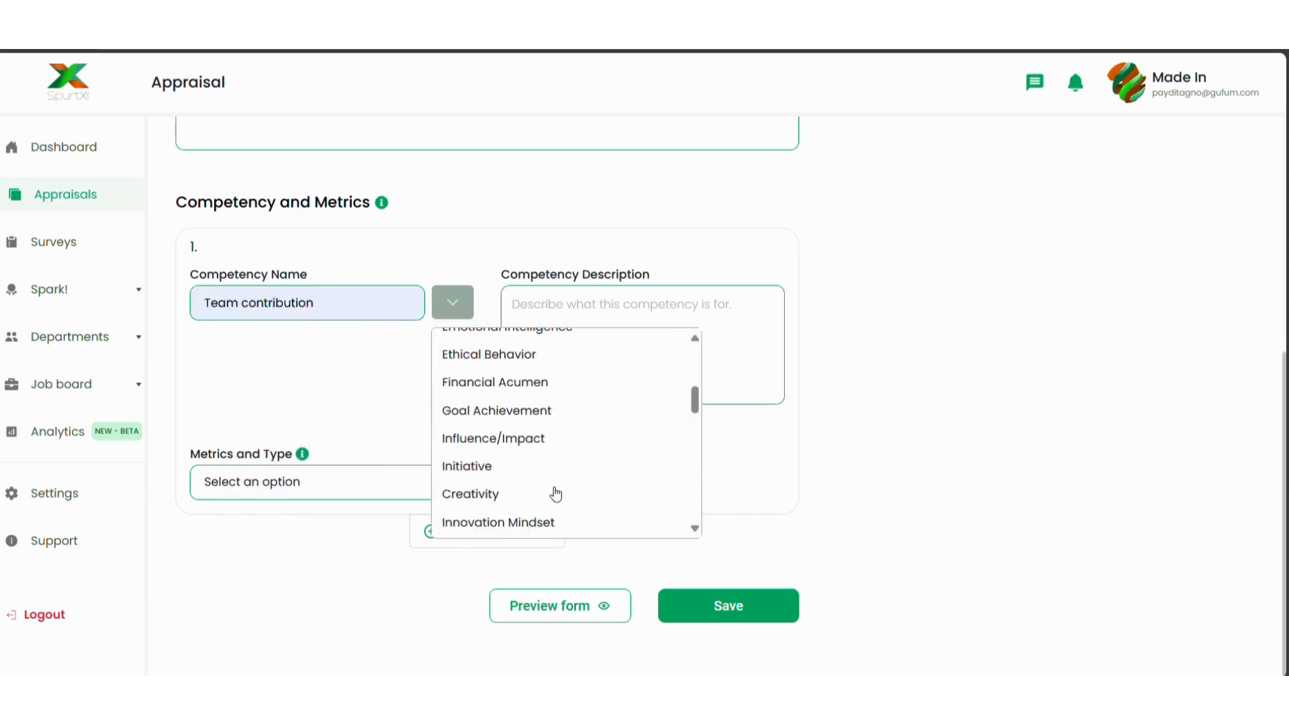
scroll(556, 493, "down", 2)
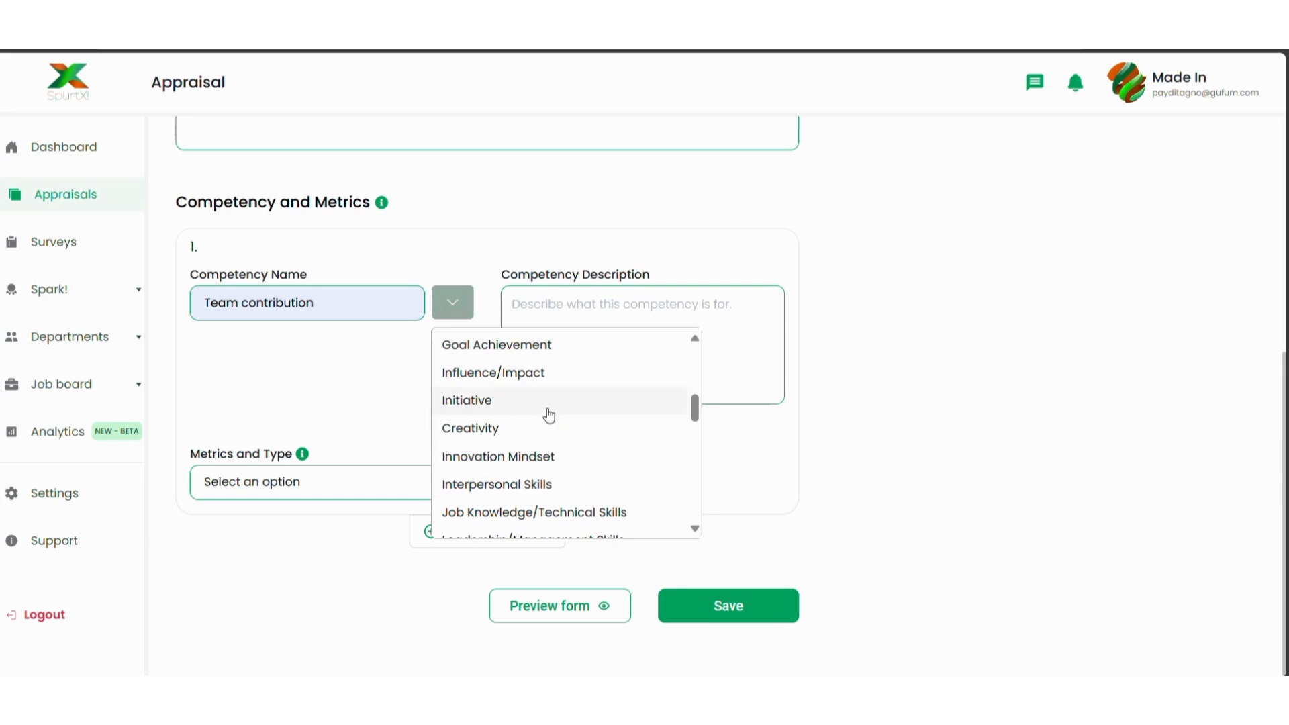
left_click(567, 495)
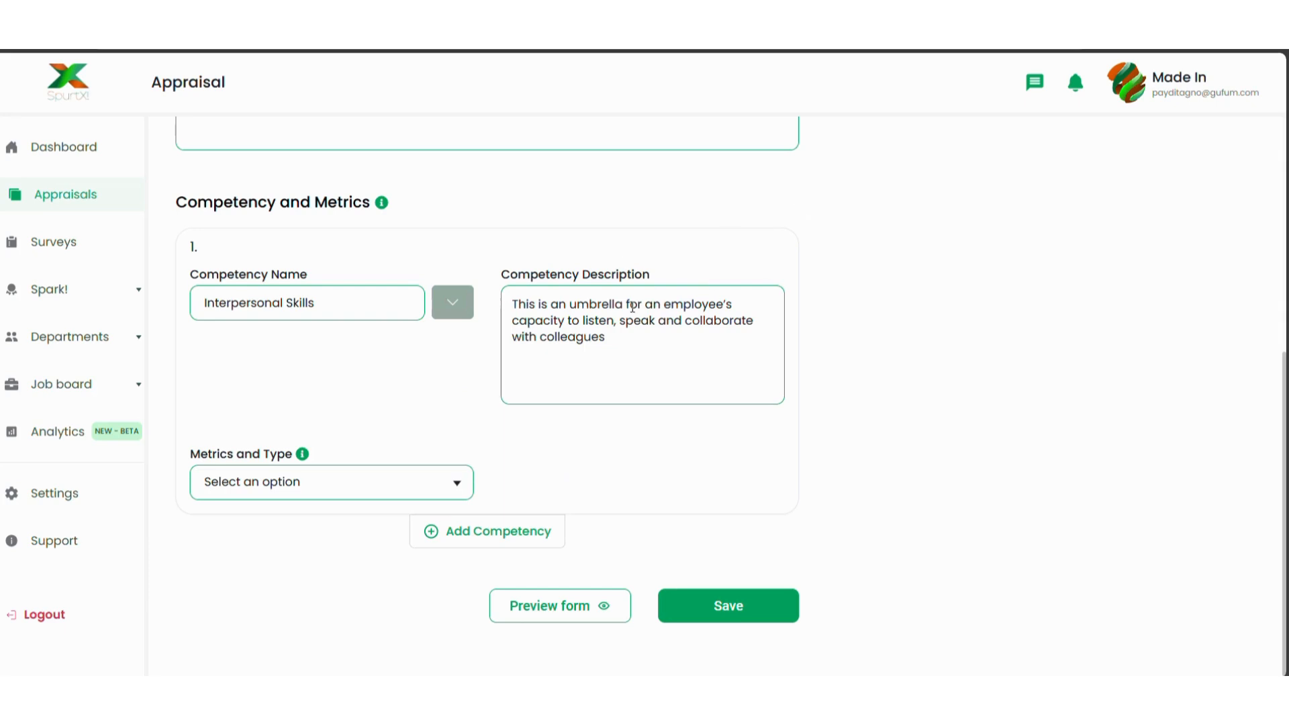
- Try Use Predefined Types with Short answer, as well as Use Custom Metrics, for the Interpersonal Skills competency
left_click(418, 494)
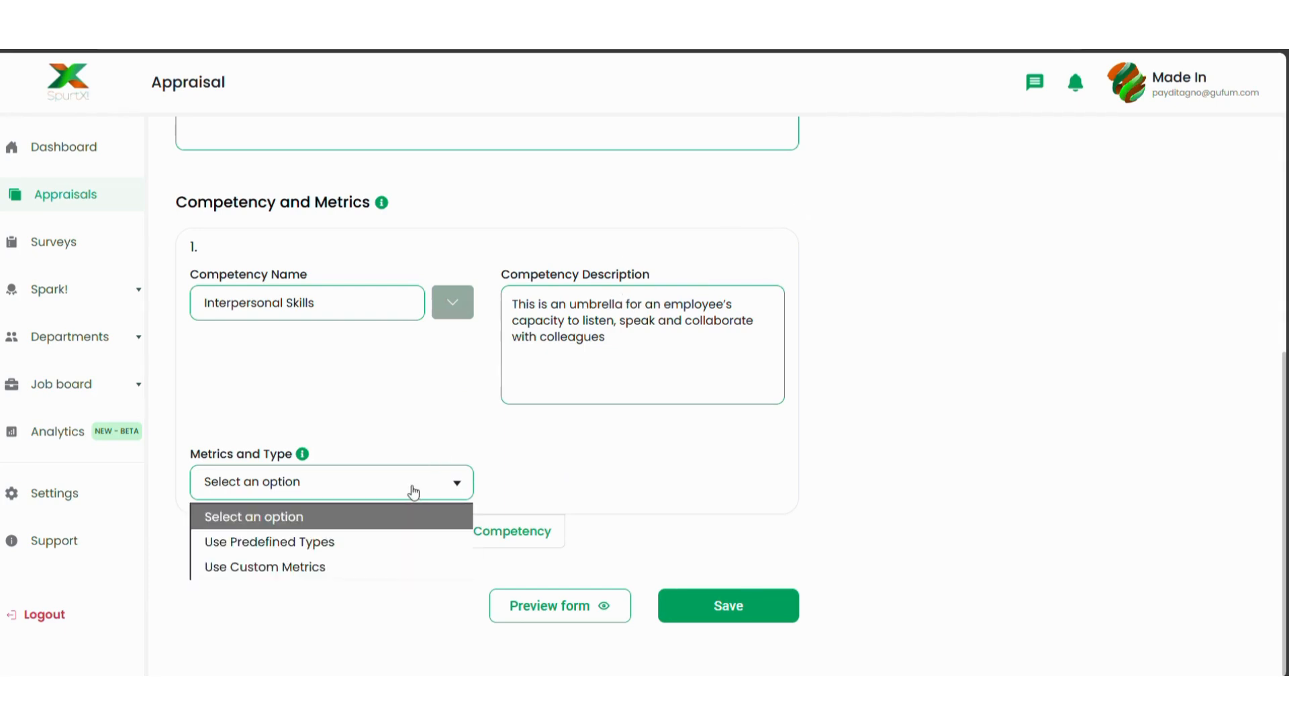
left_click(330, 543)
left_click(472, 564)
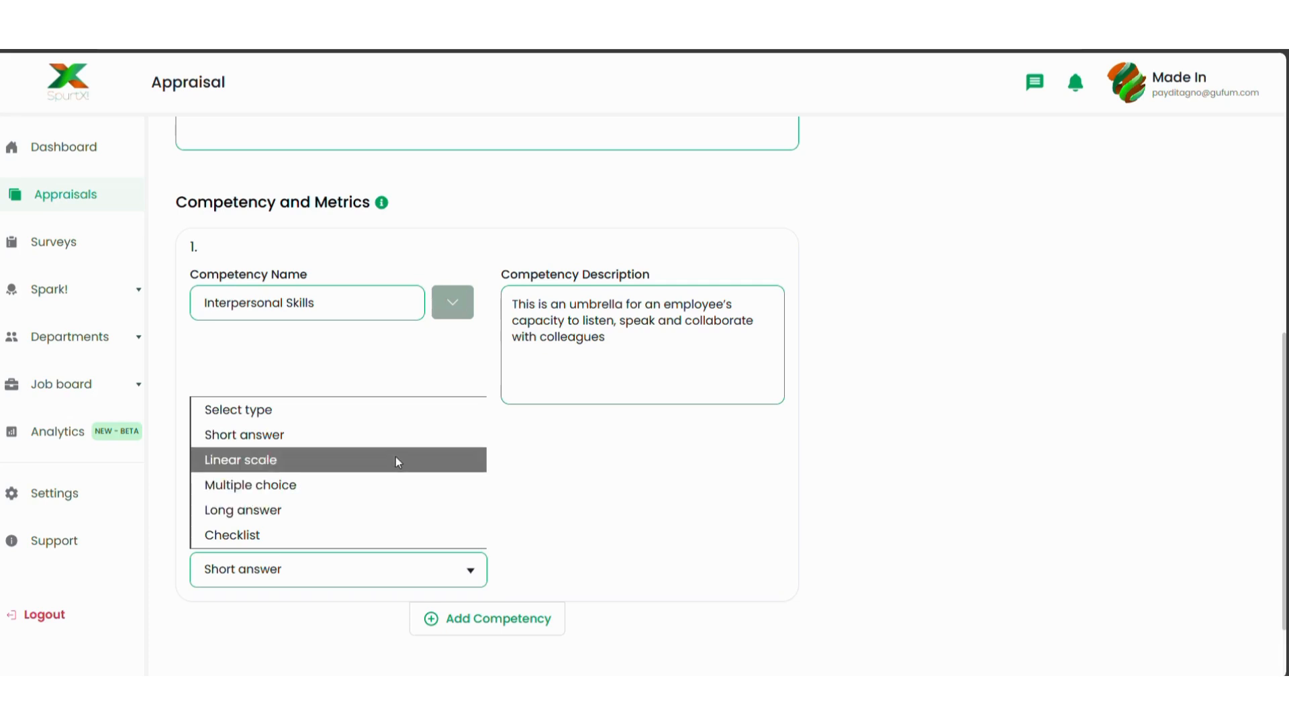
left_click(610, 505)
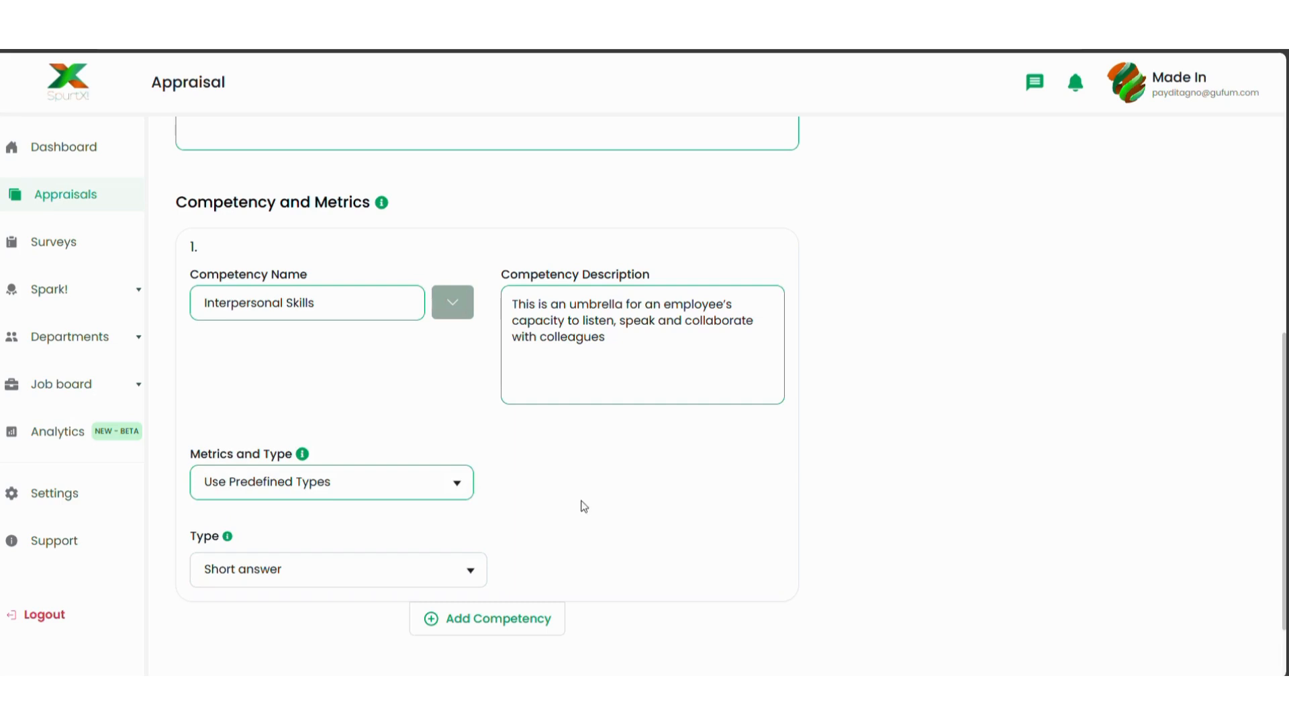
left_click(450, 478)
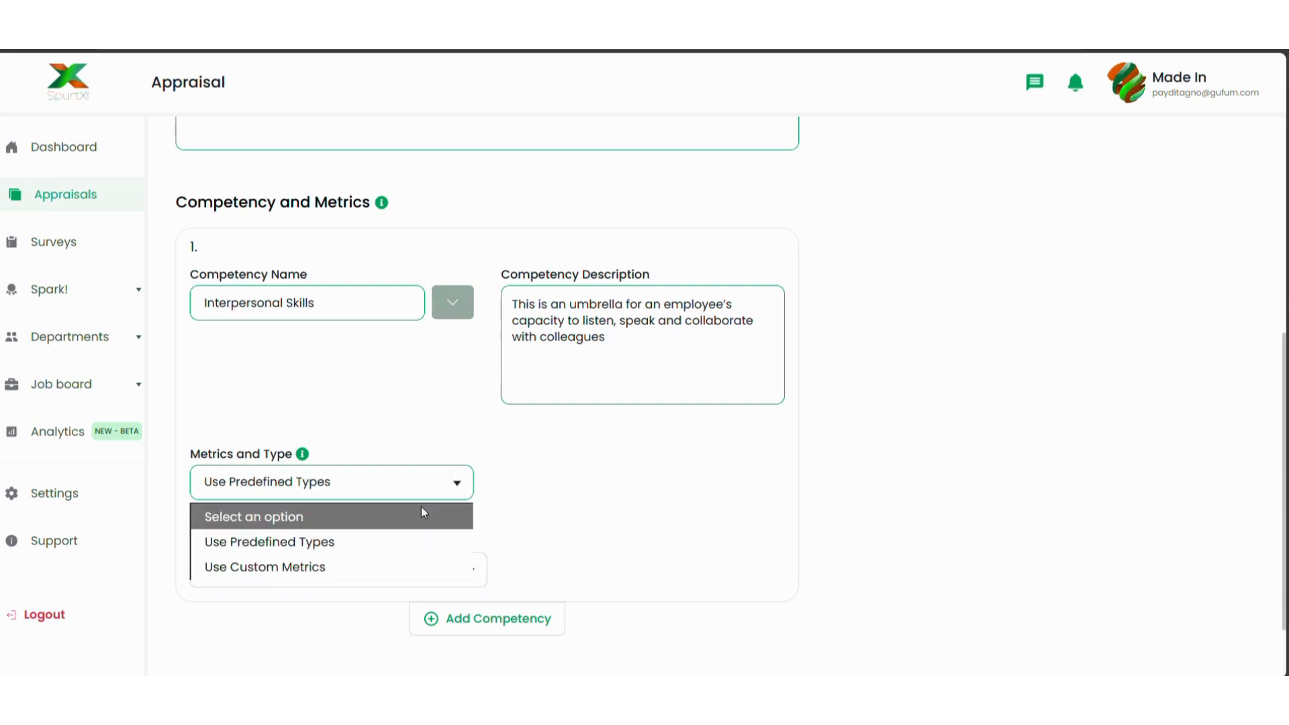
left_click(419, 559)
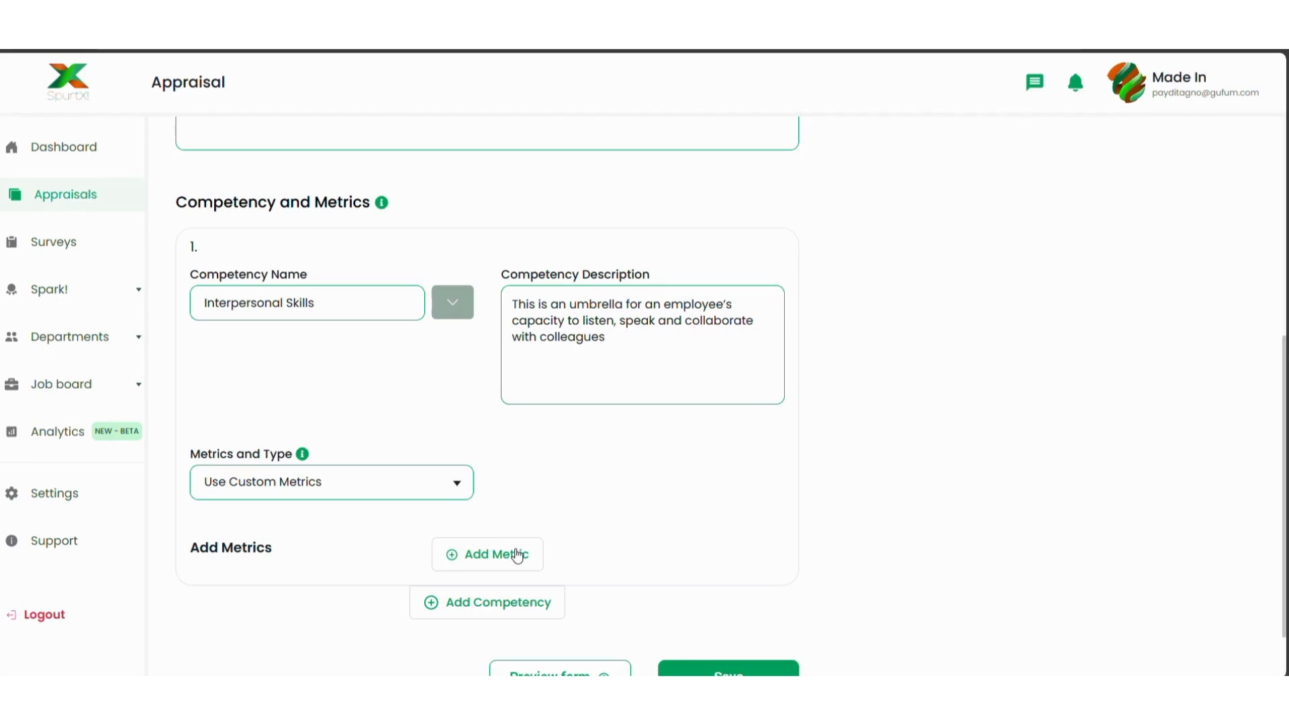
- Set the Interpersonal Skills metrics to Use Predefined Types with the Linear scale type
left_click(397, 484)
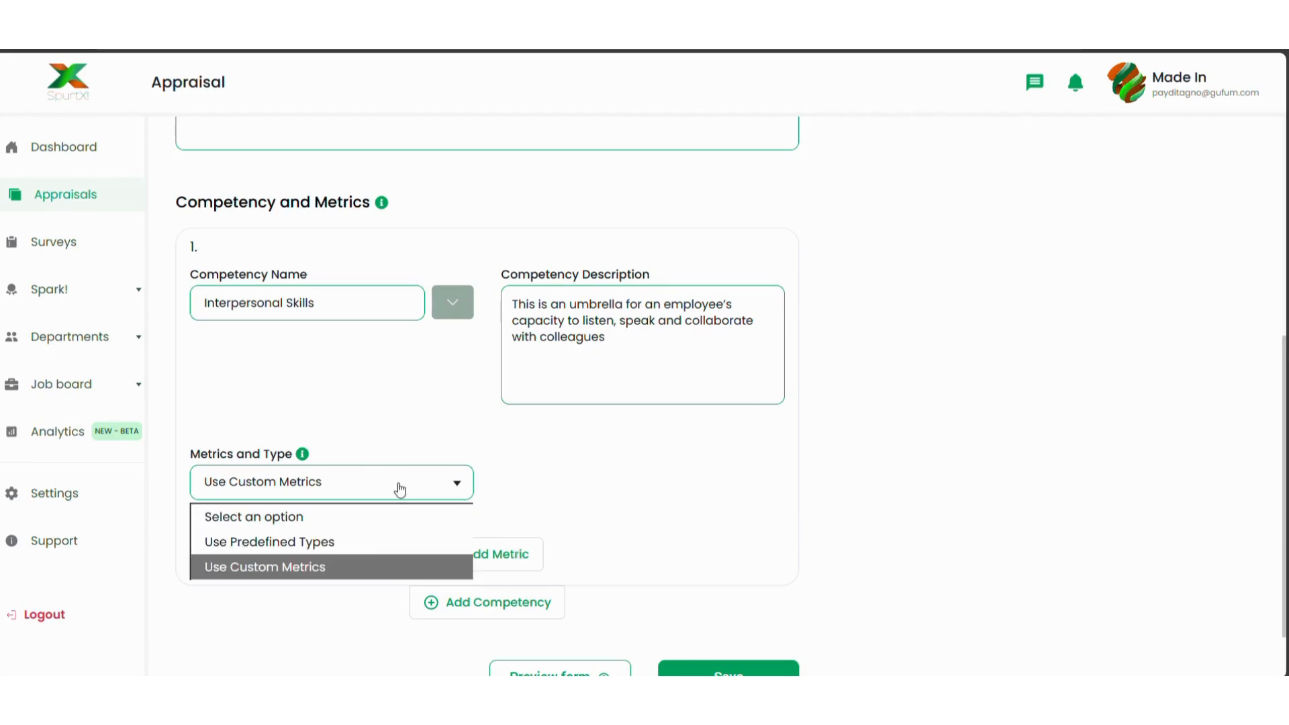
left_click(368, 540)
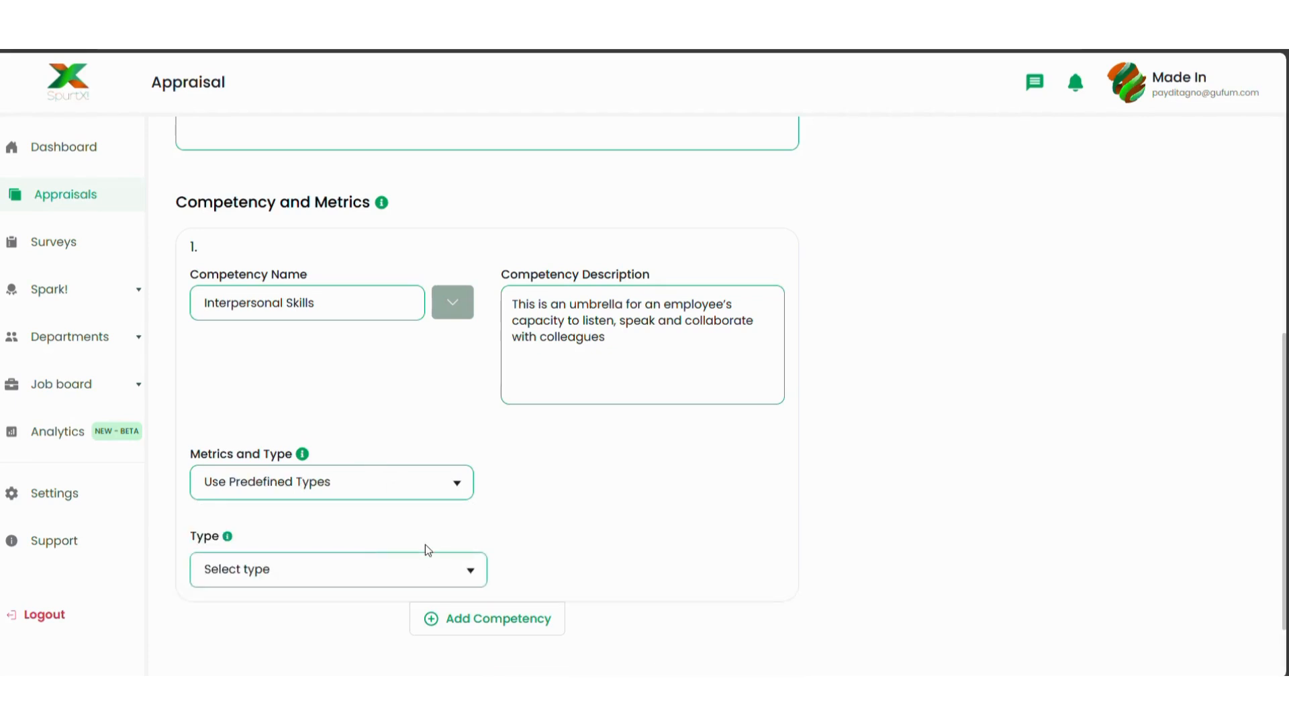
left_click(440, 582)
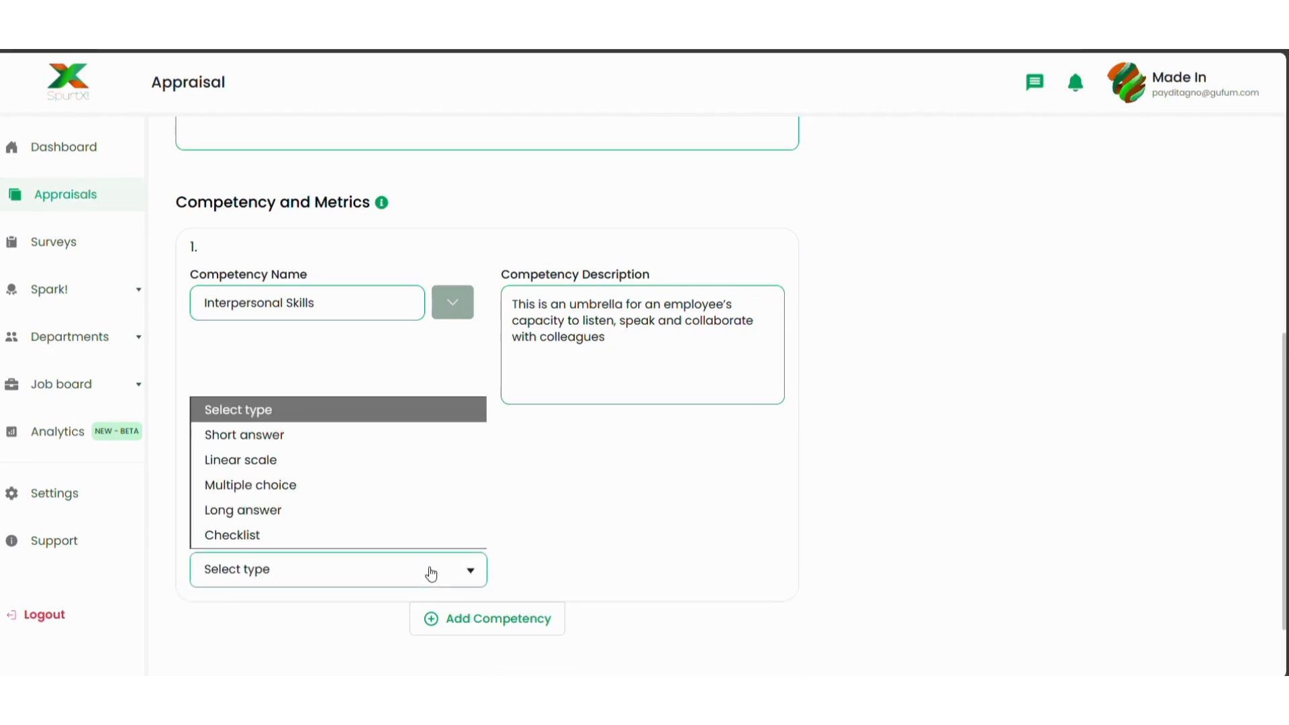
left_click(266, 463)
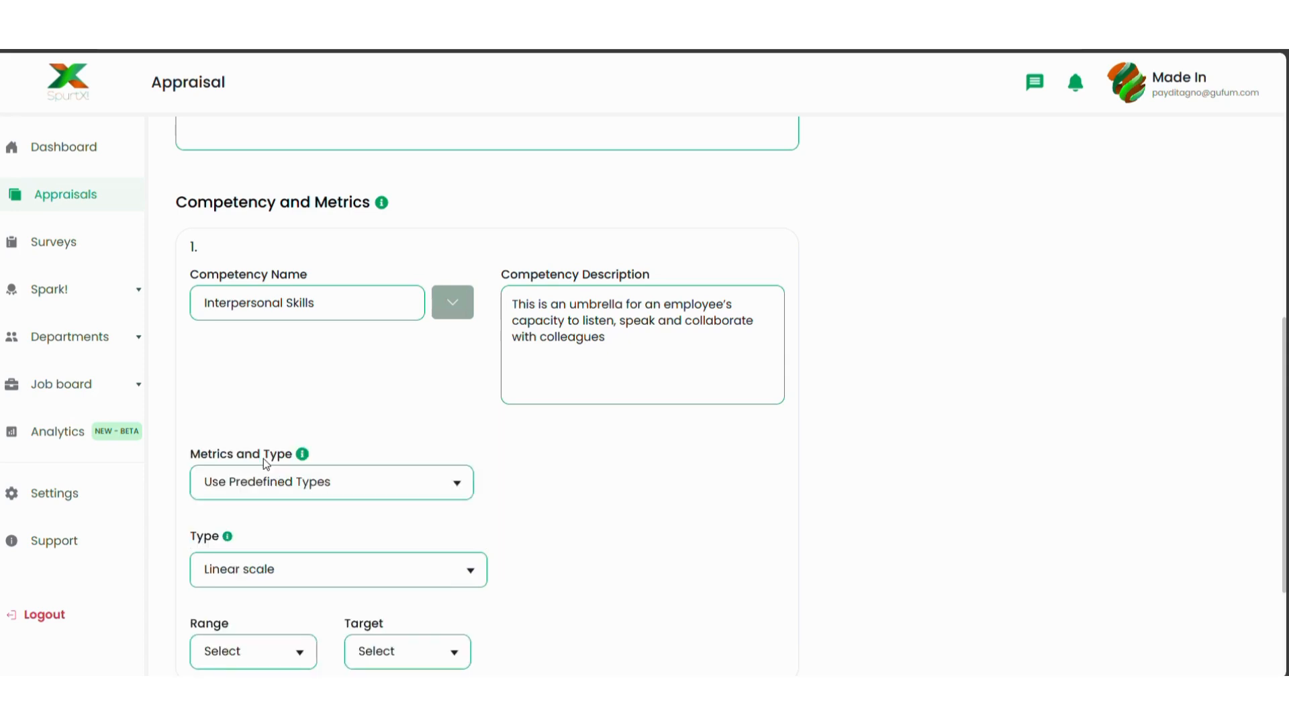
- Set the Interpersonal Skills linear scale to a range of 1 - 10 with a target of 8
scroll(374, 654, "down", 3)
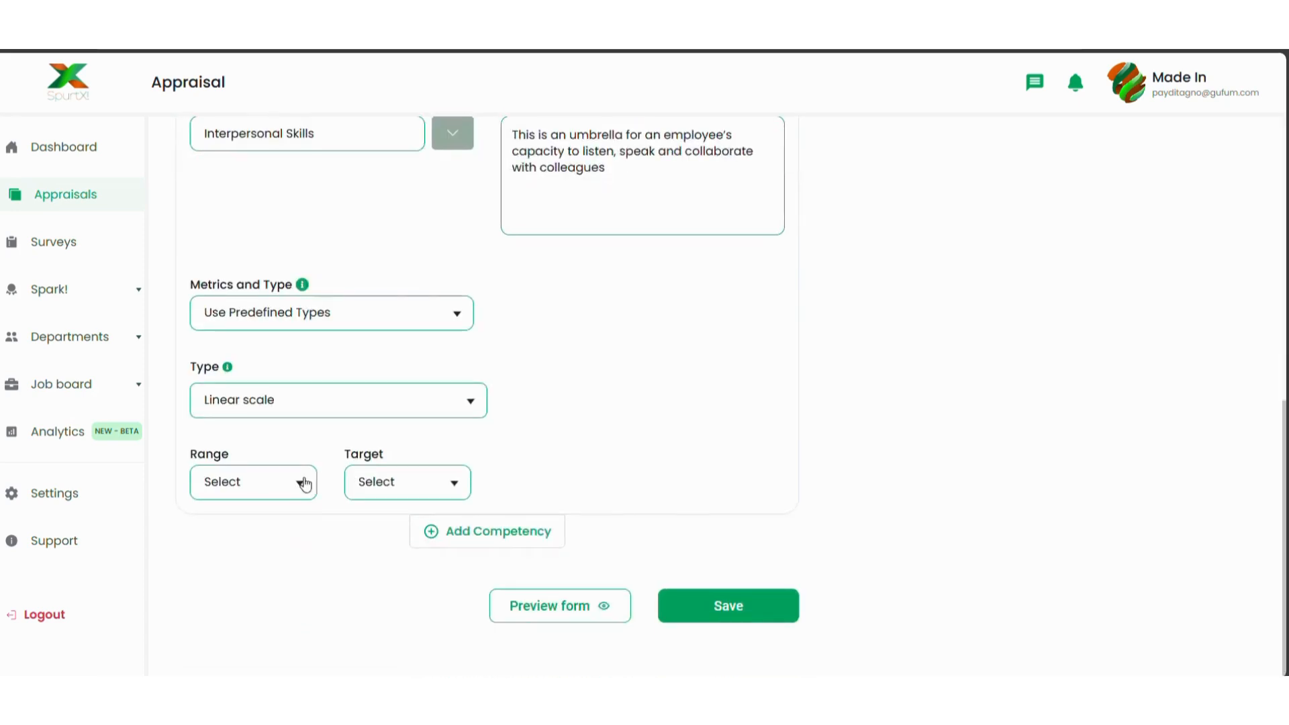
left_click(299, 486)
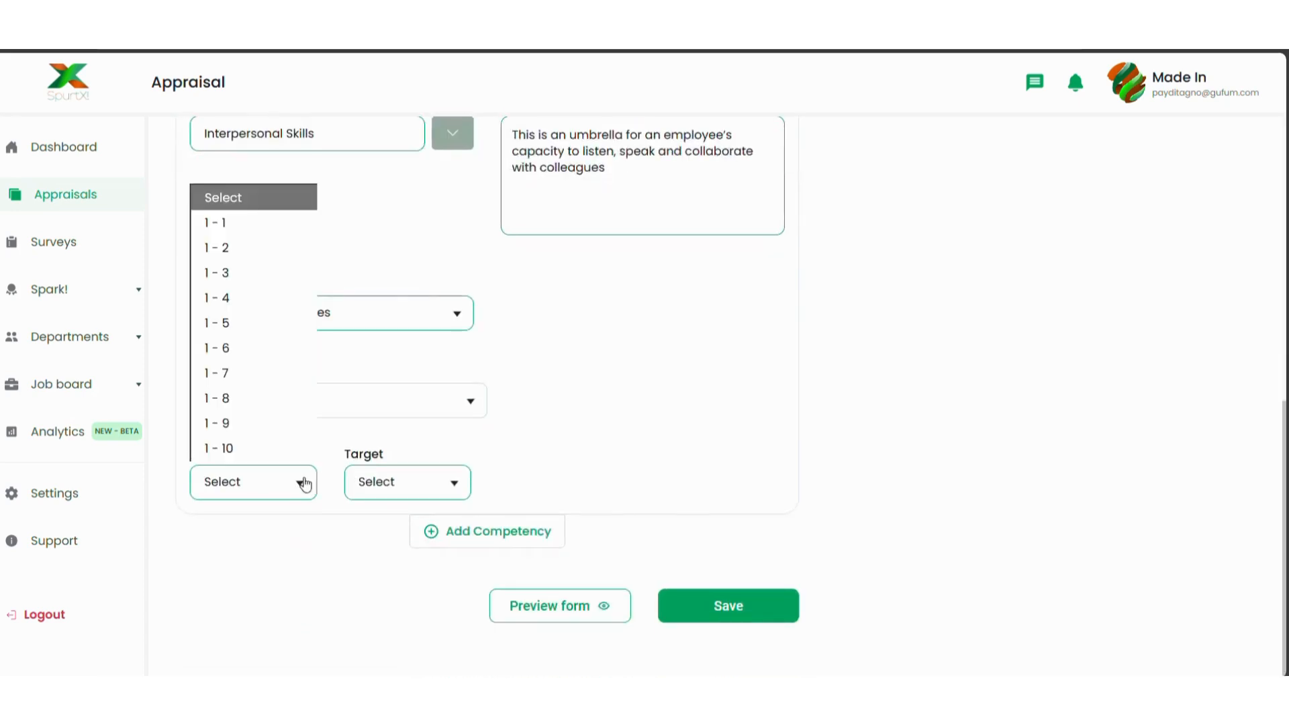
left_click(284, 439)
left_click(397, 481)
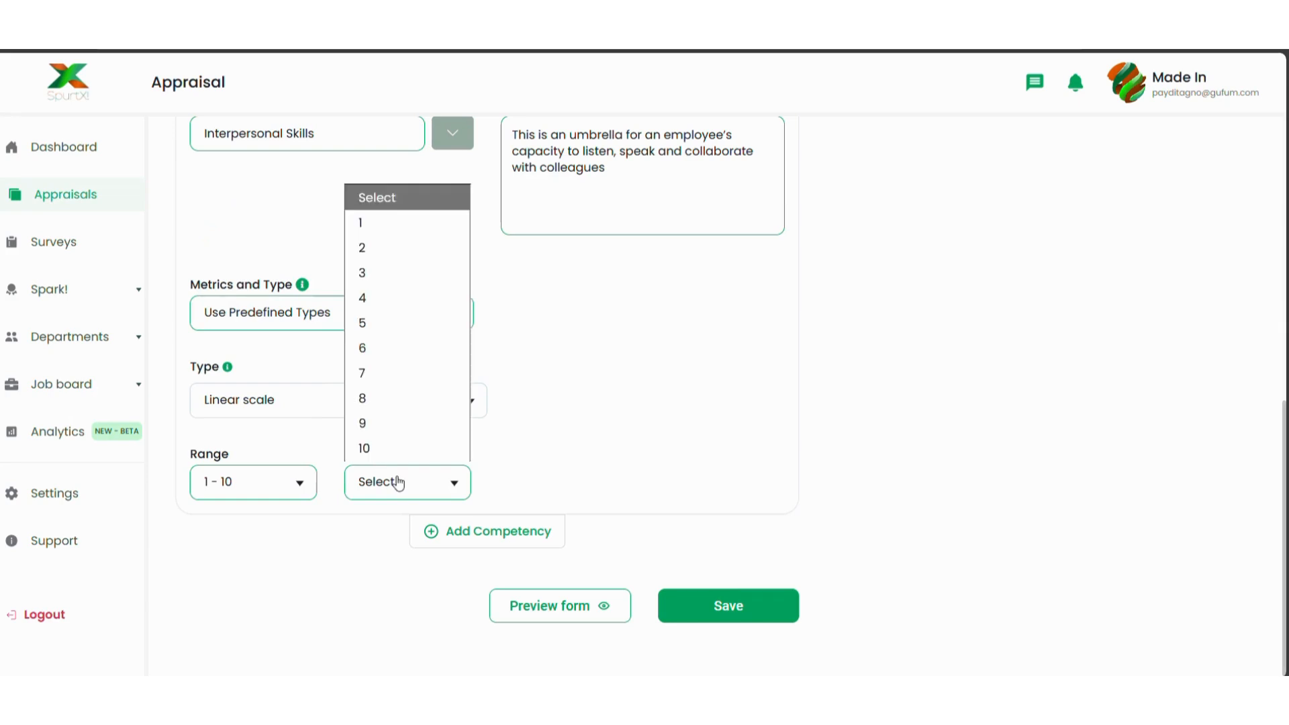
left_click(396, 401)
- Add a second competency and set it to the predefined Analytical Thinking with its ready-made description
scroll(640, 445, "up", 9)
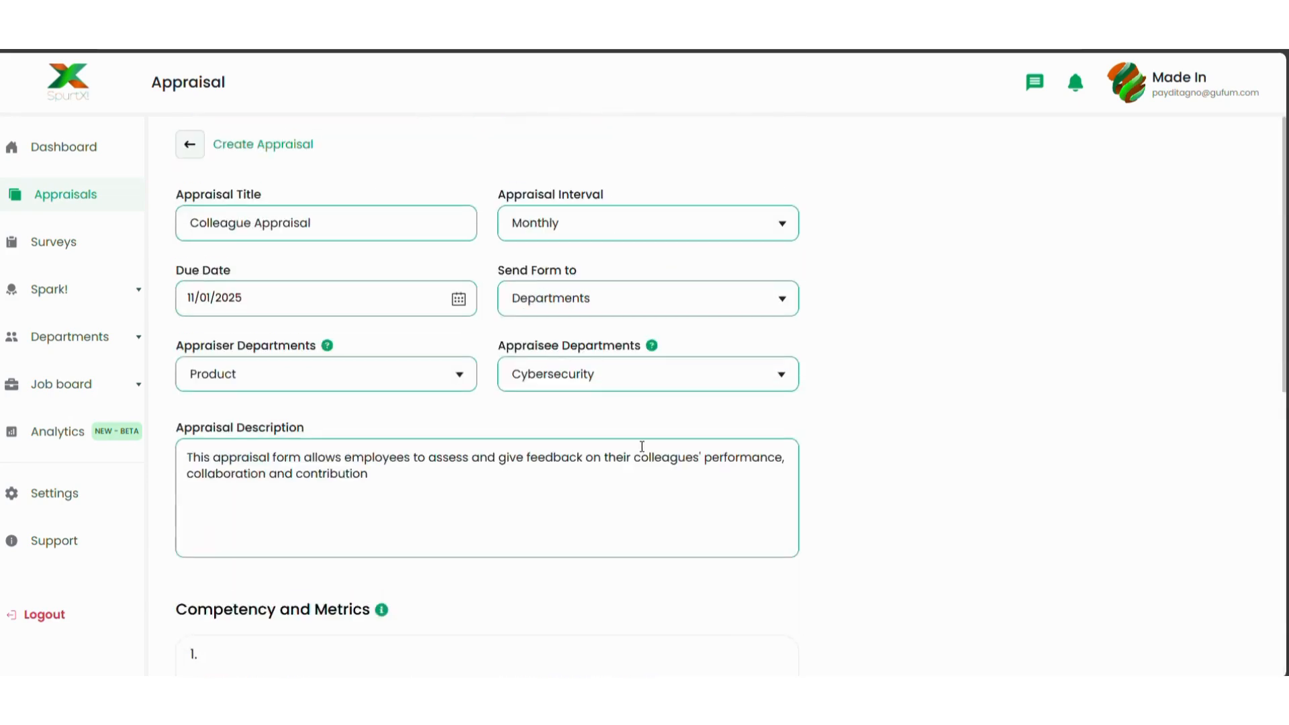
scroll(640, 445, "down", 8)
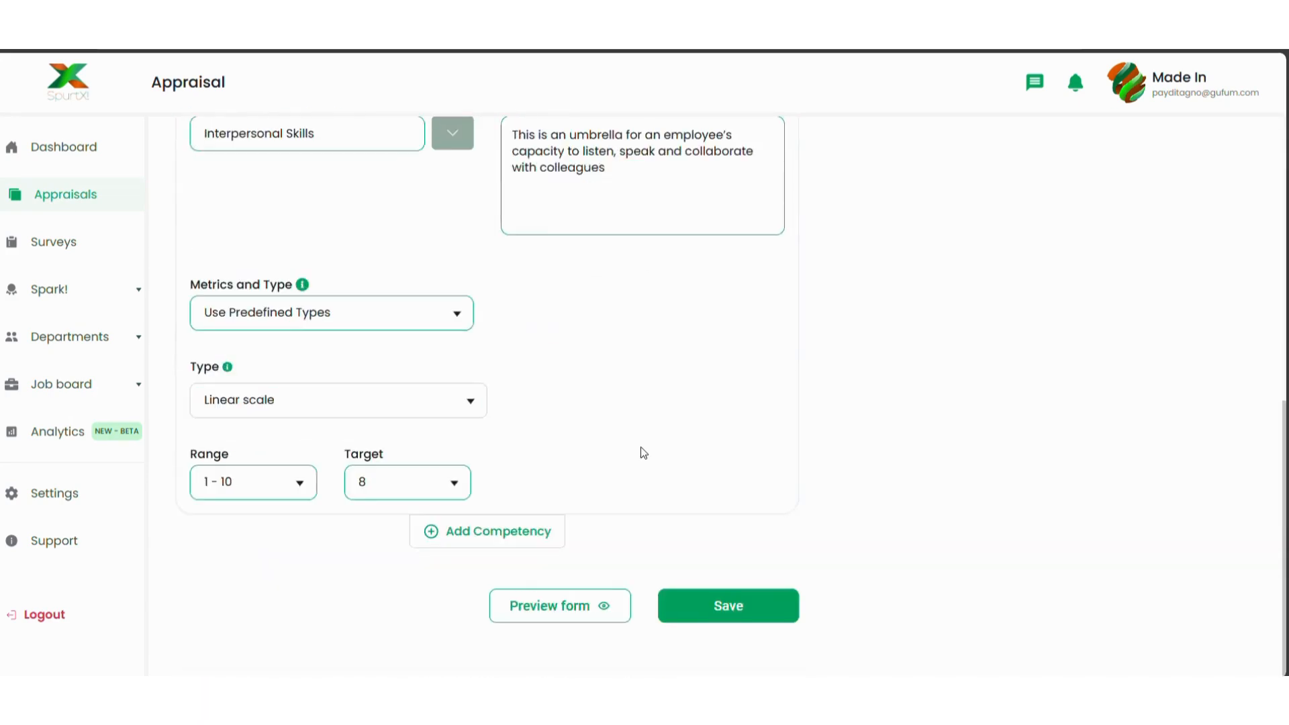
left_click(530, 523)
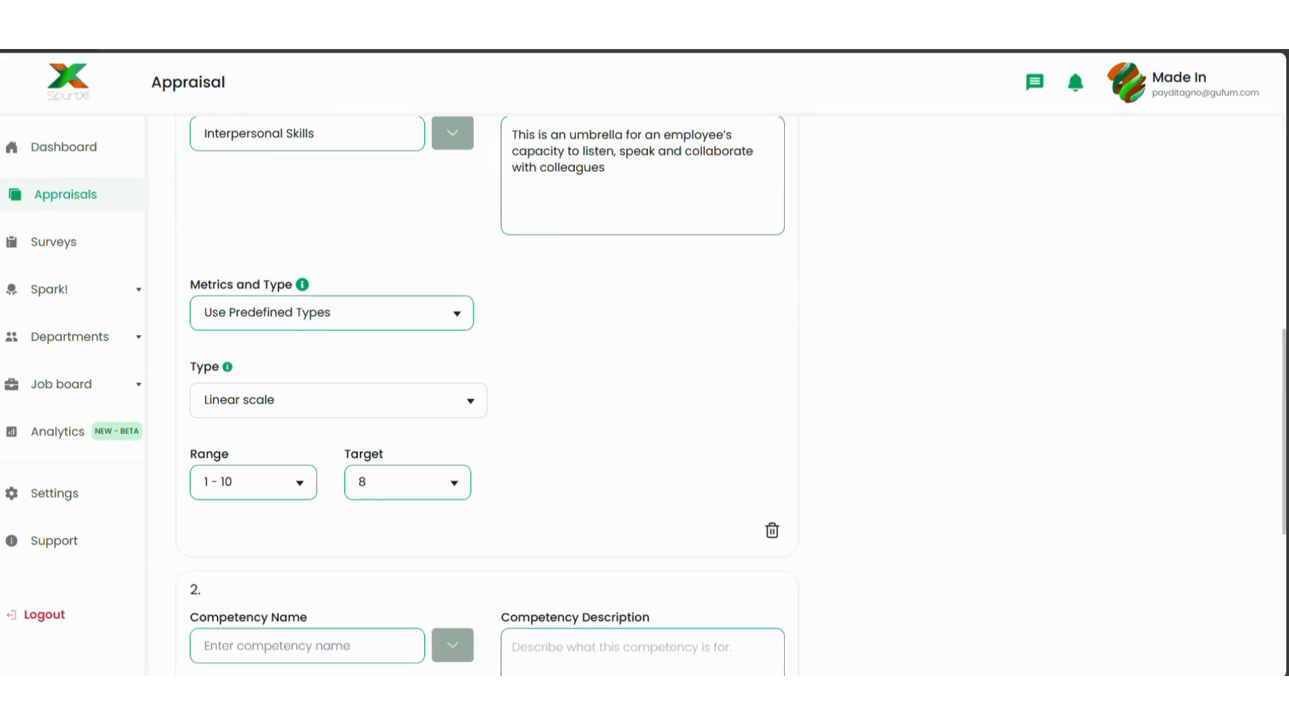
scroll(486, 299, "down", 7)
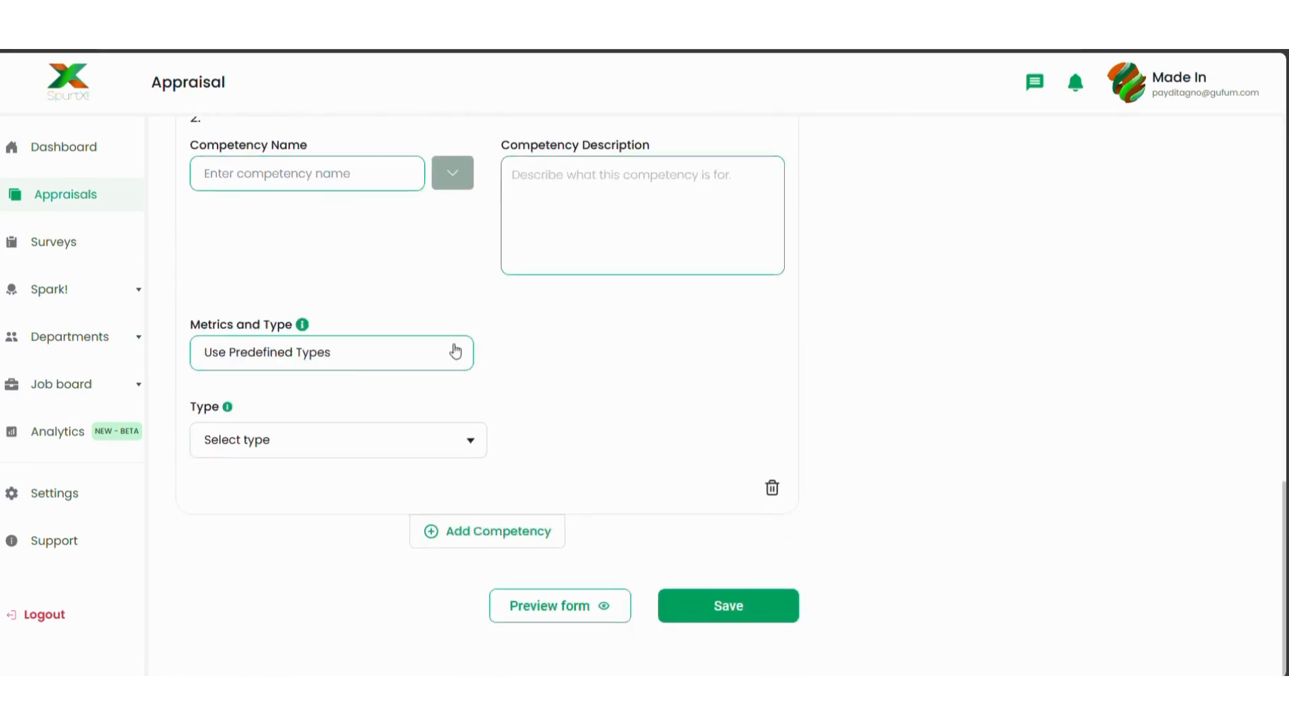
left_click(451, 177)
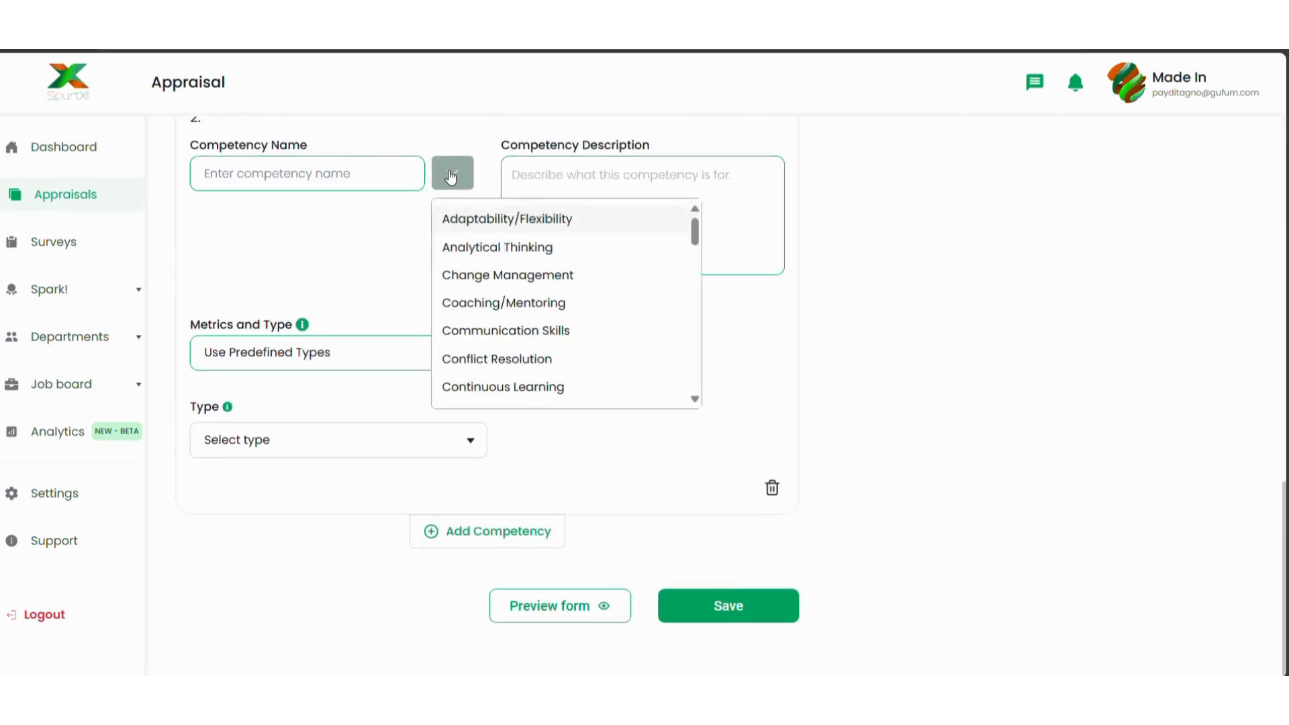
left_click(494, 253)
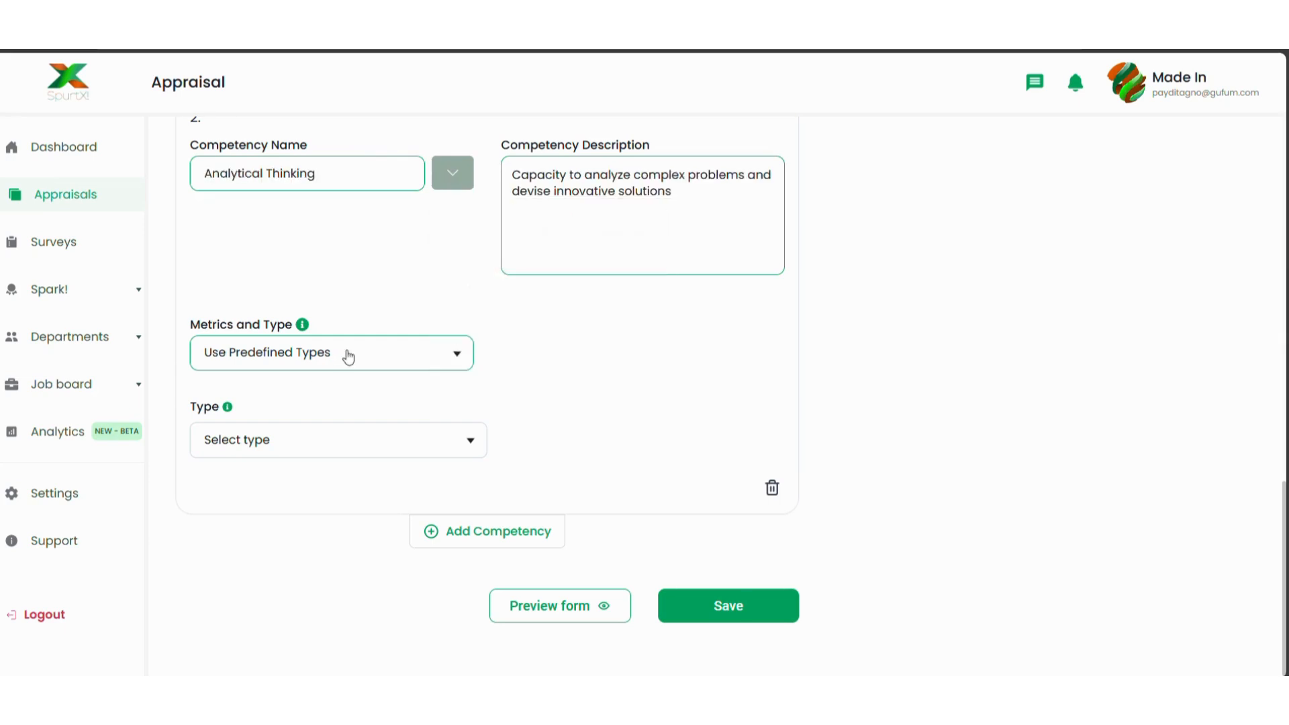
- Try Use Custom Metrics with a new blank metric for Analytical Thinking, and switch back to Use Predefined Types
left_click(448, 362)
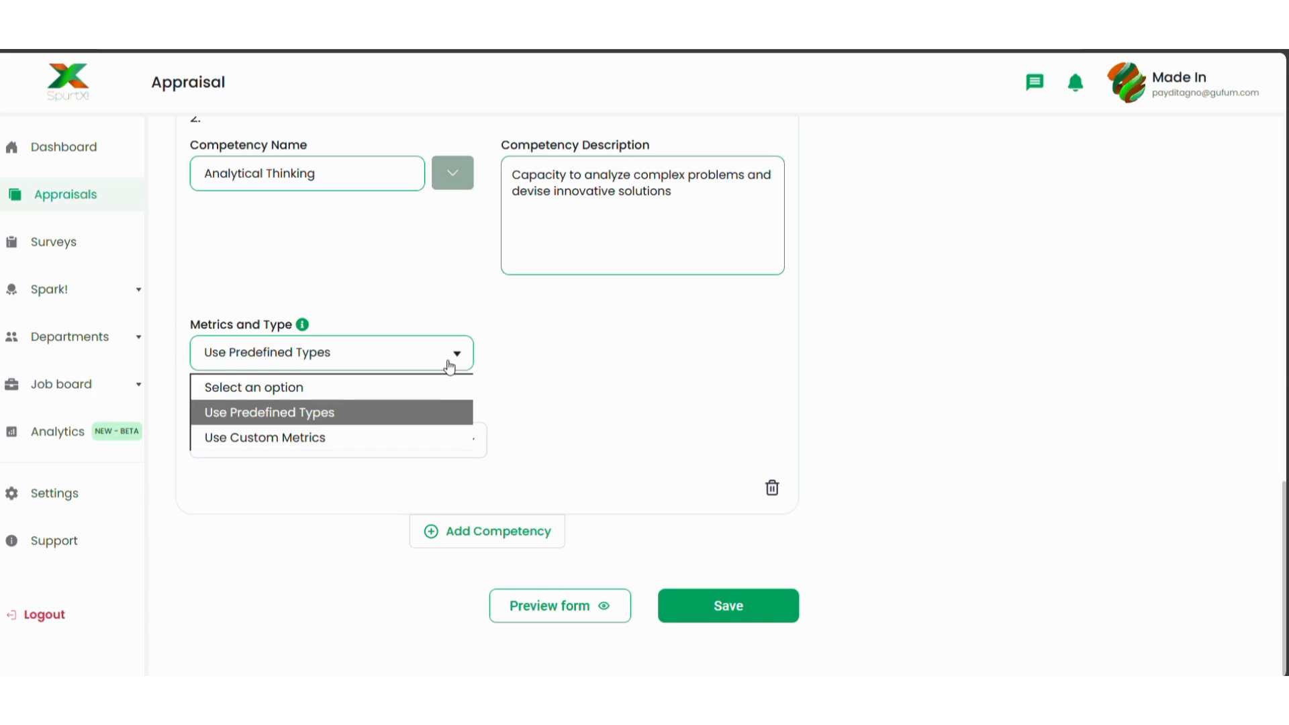
left_click(440, 438)
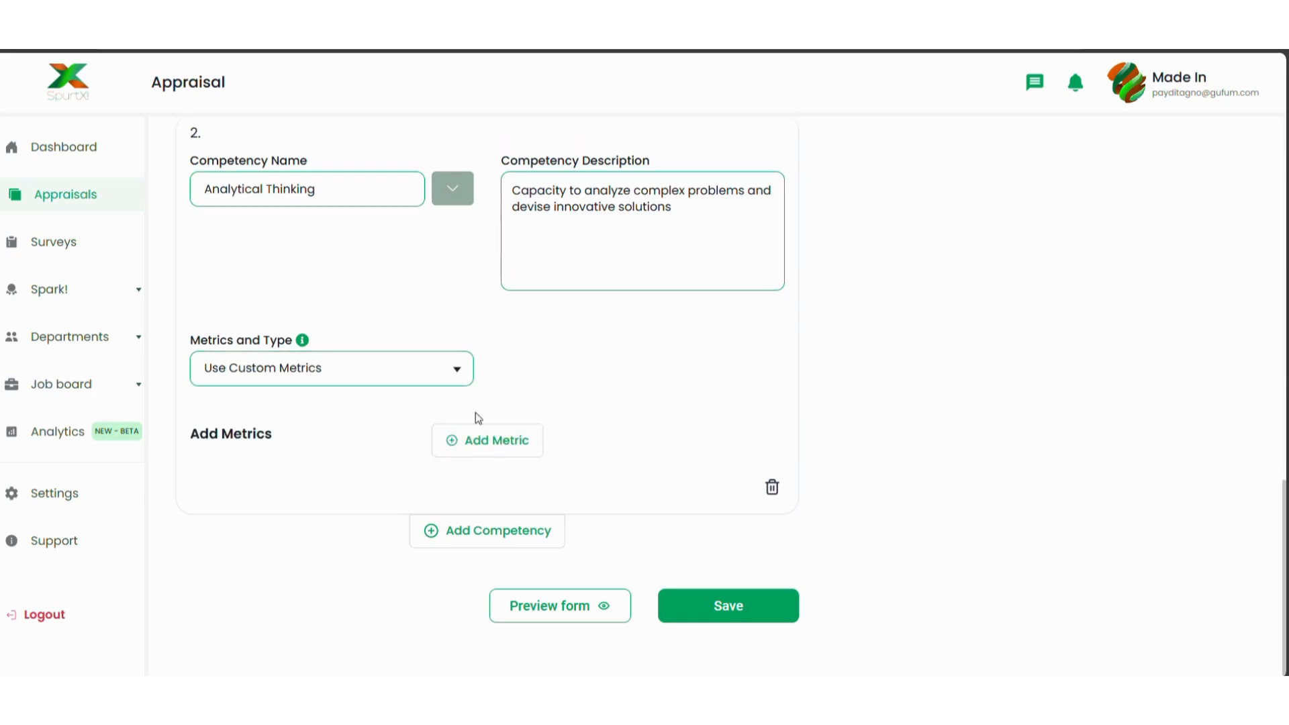
left_click(493, 441)
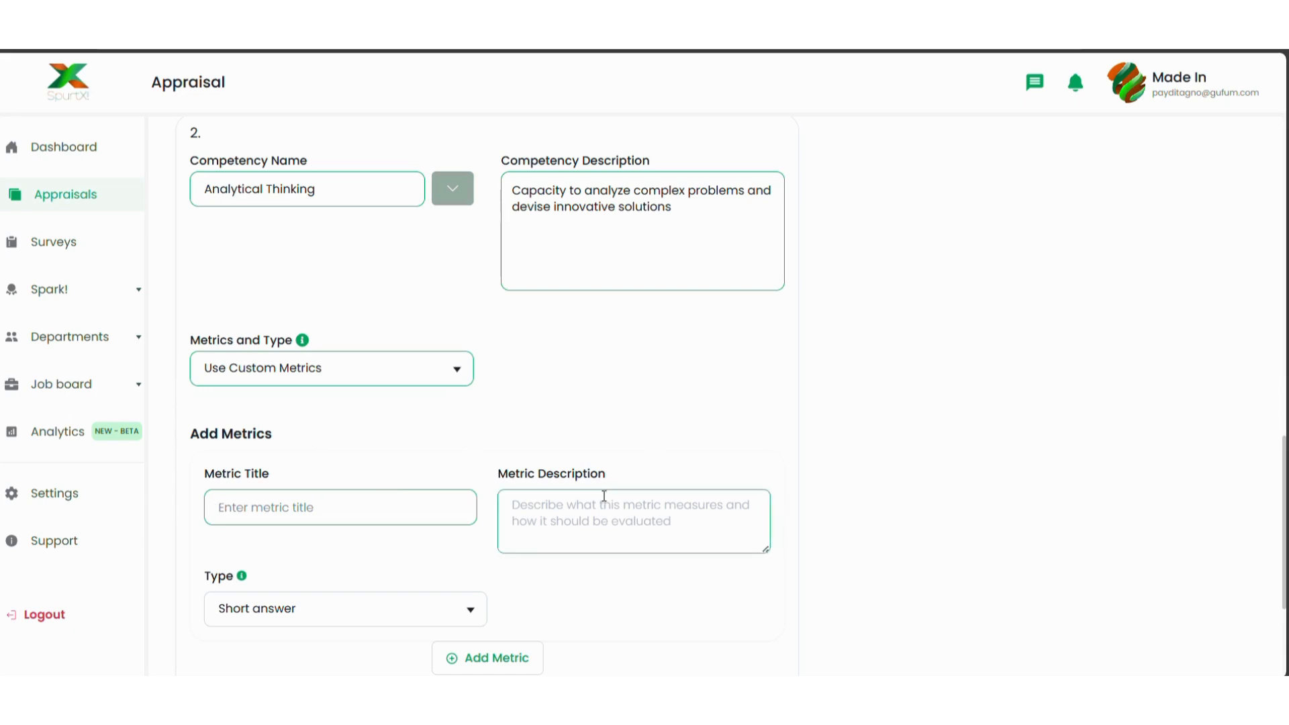
scroll(421, 566, "down", 2)
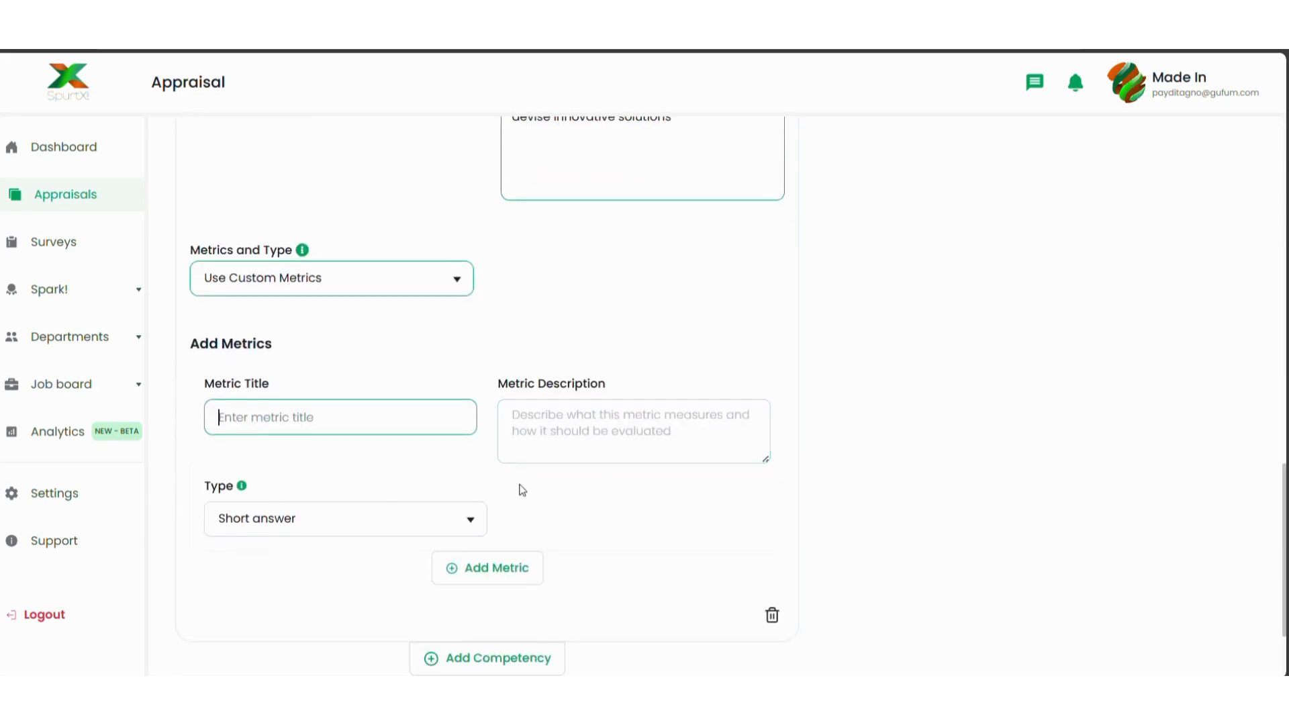
left_click(430, 278)
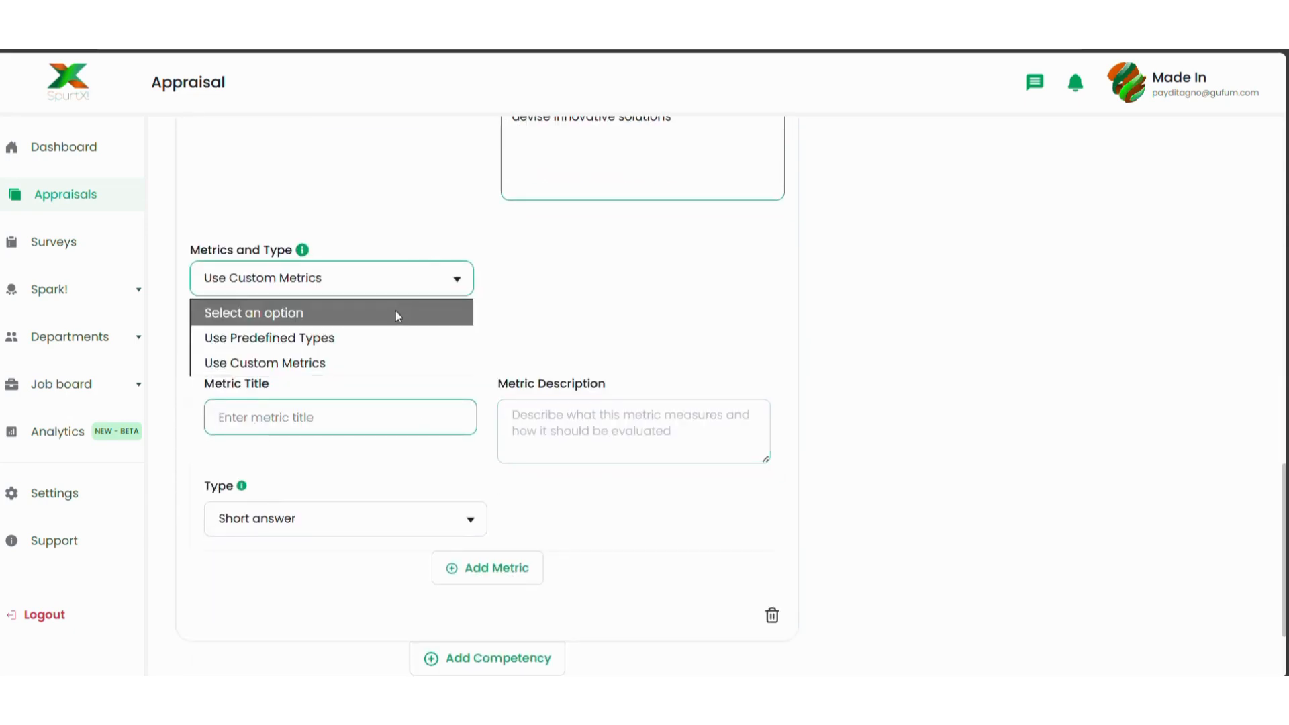
left_click(396, 329)
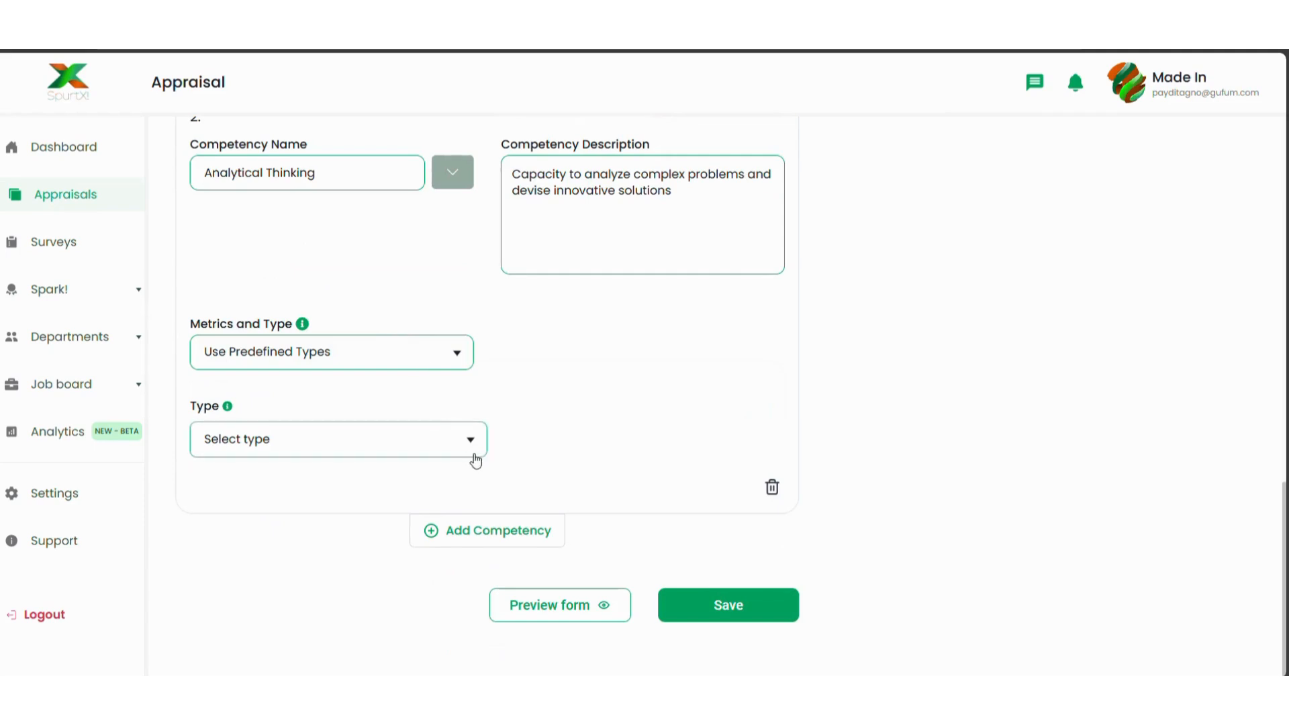
- Set the Analytical Thinking type to Linear scale with a range of 1 - 10 and a target of 8
left_click(473, 455)
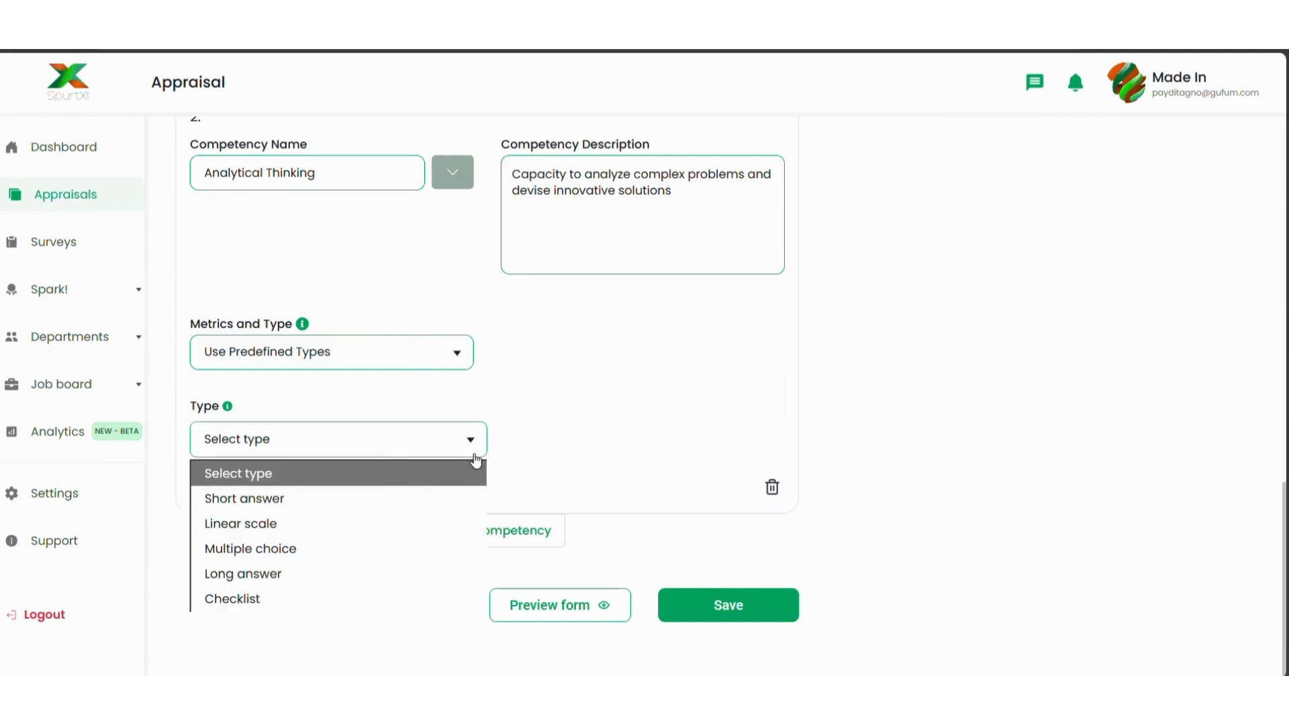
left_click(369, 522)
left_click(252, 522)
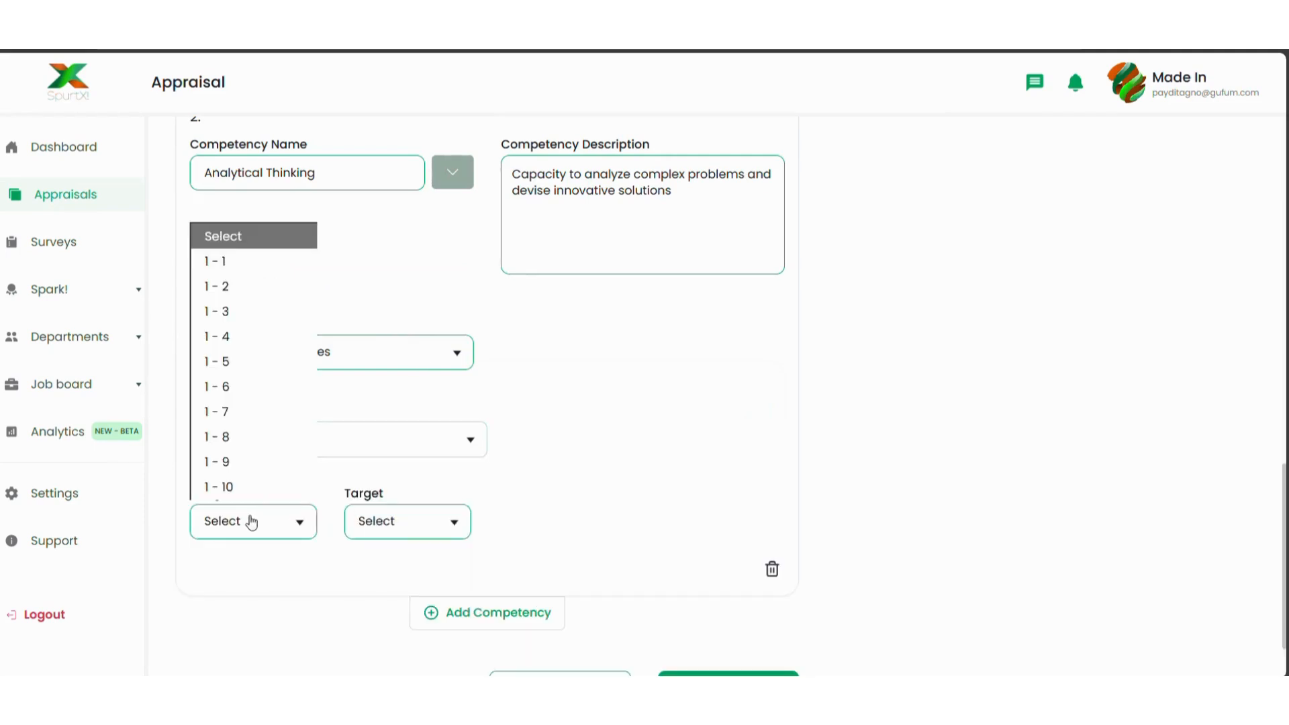
left_click(248, 482)
left_click(418, 537)
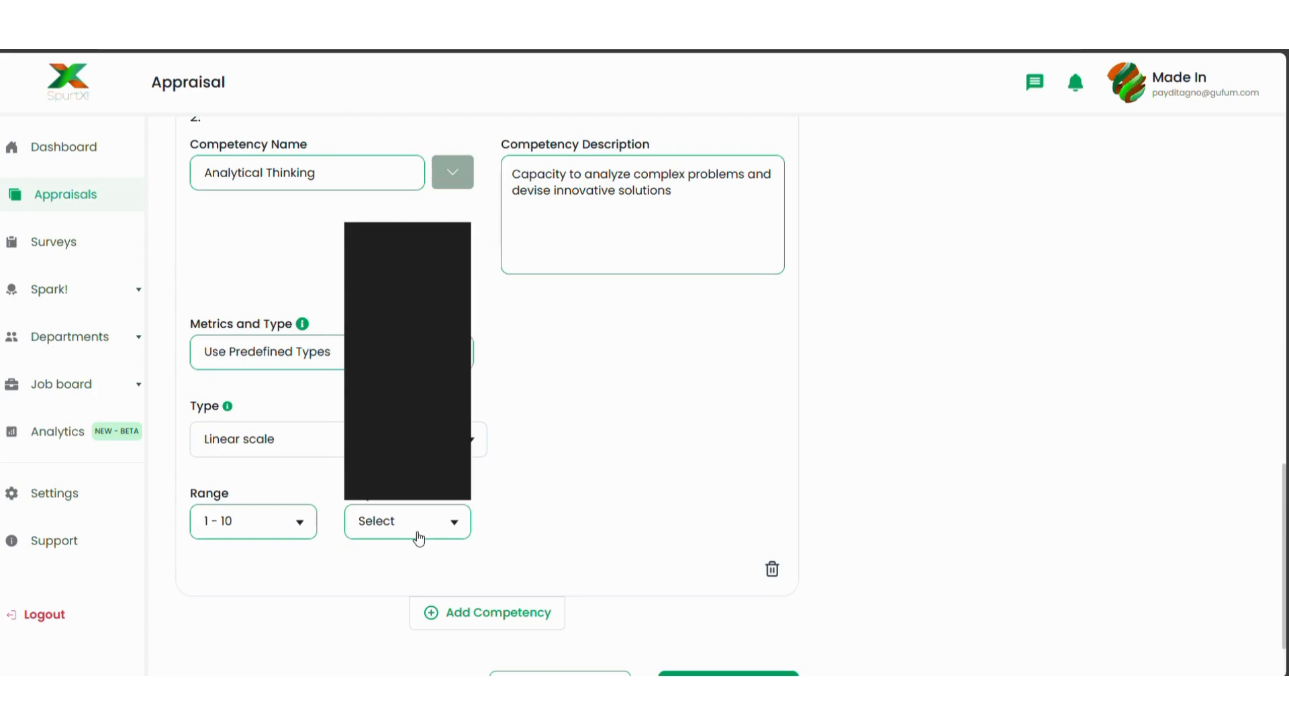
left_click(401, 436)
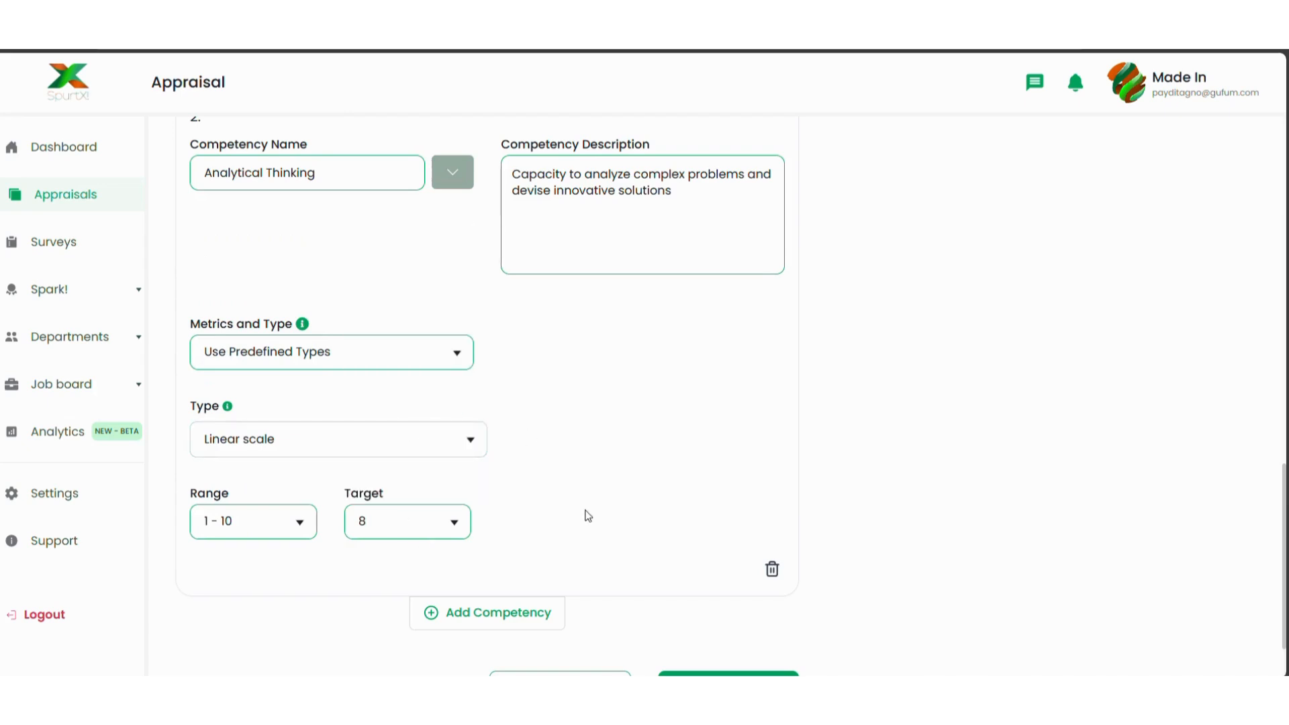
- Try adding a blank third competency and delete it again
scroll(585, 514, "down", 1)
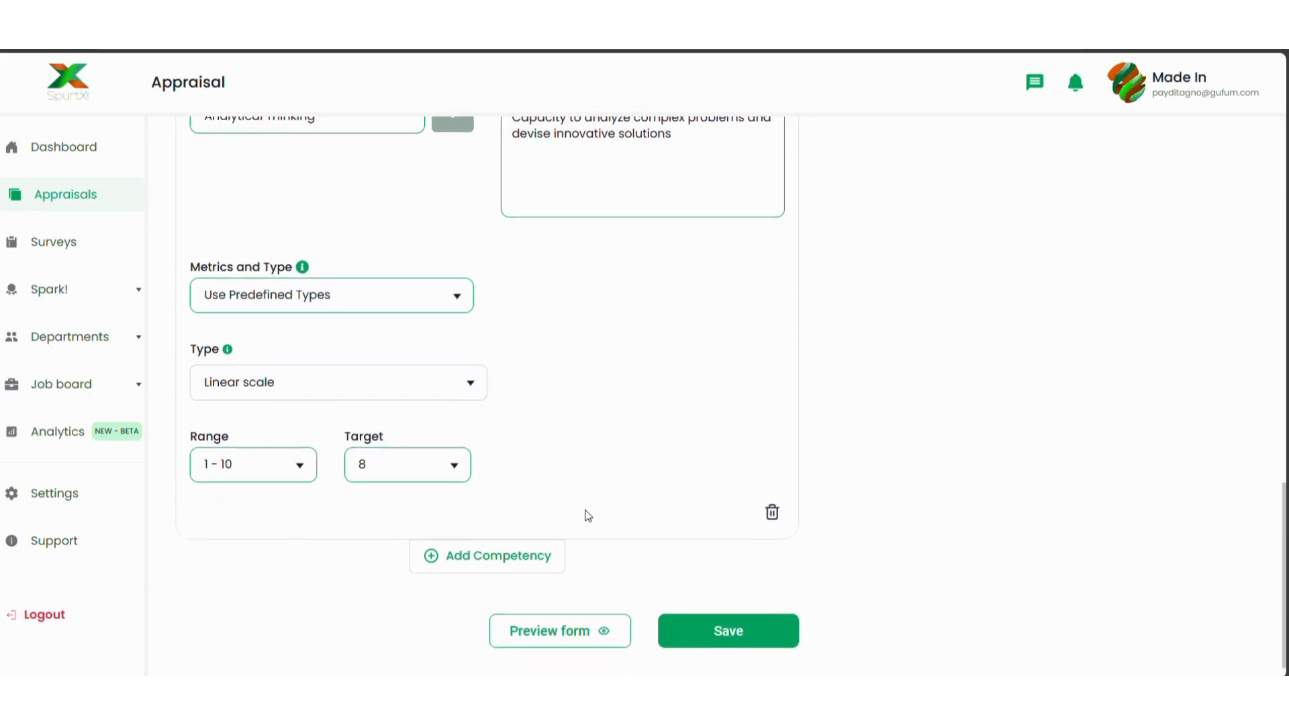
left_click(518, 556)
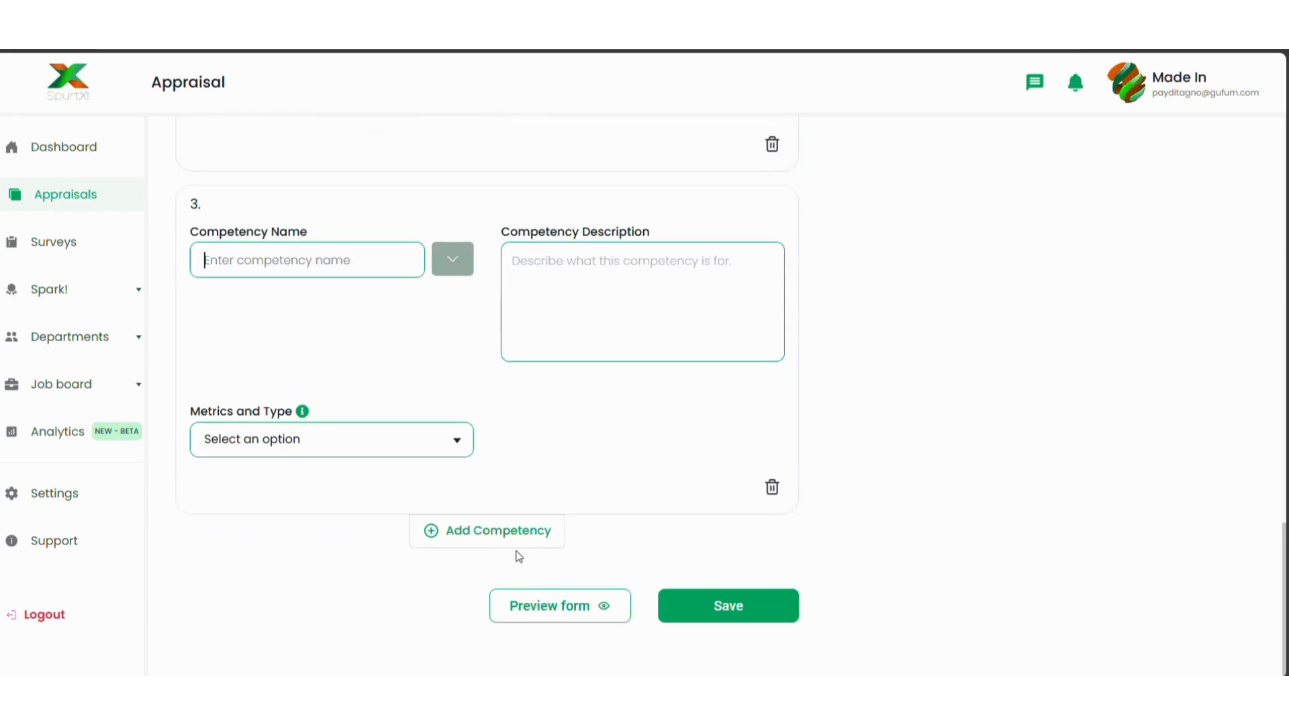
left_click(771, 488)
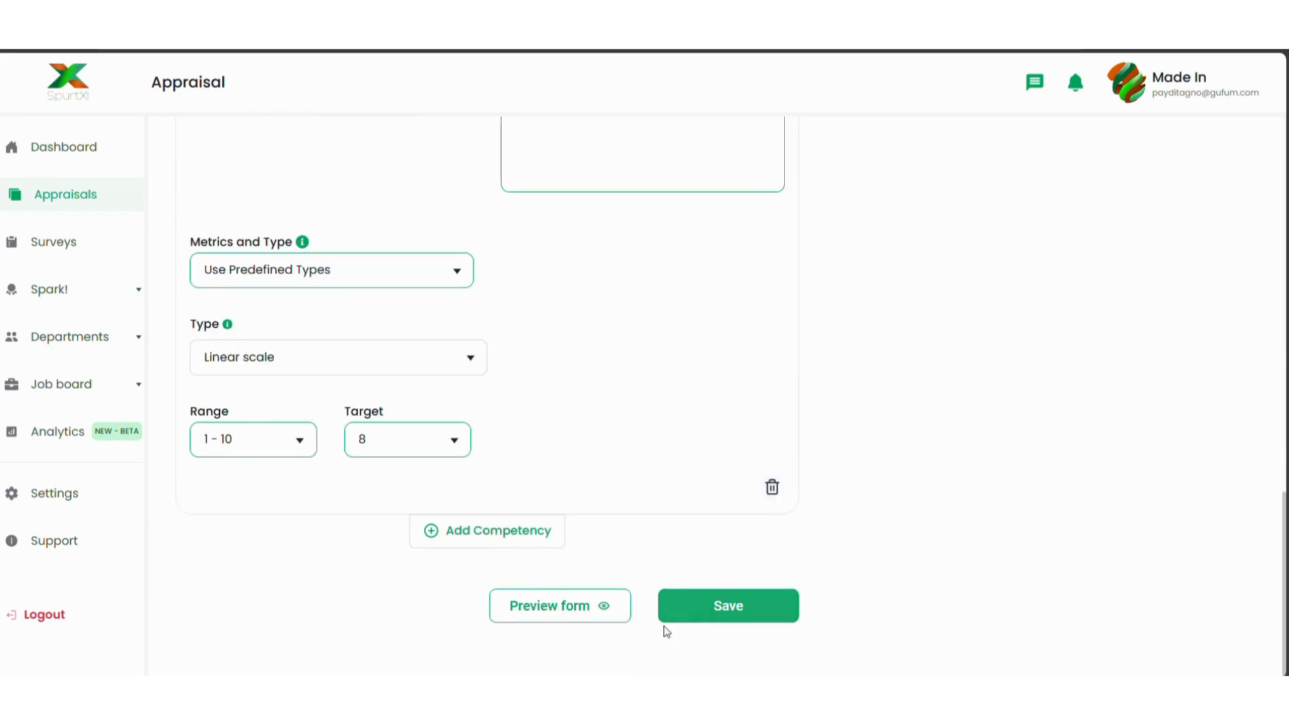
- Preview the Colleague Appraisal form with its two competencies, and return to the form to save it
left_click(602, 612)
scroll(611, 430, "down", 2)
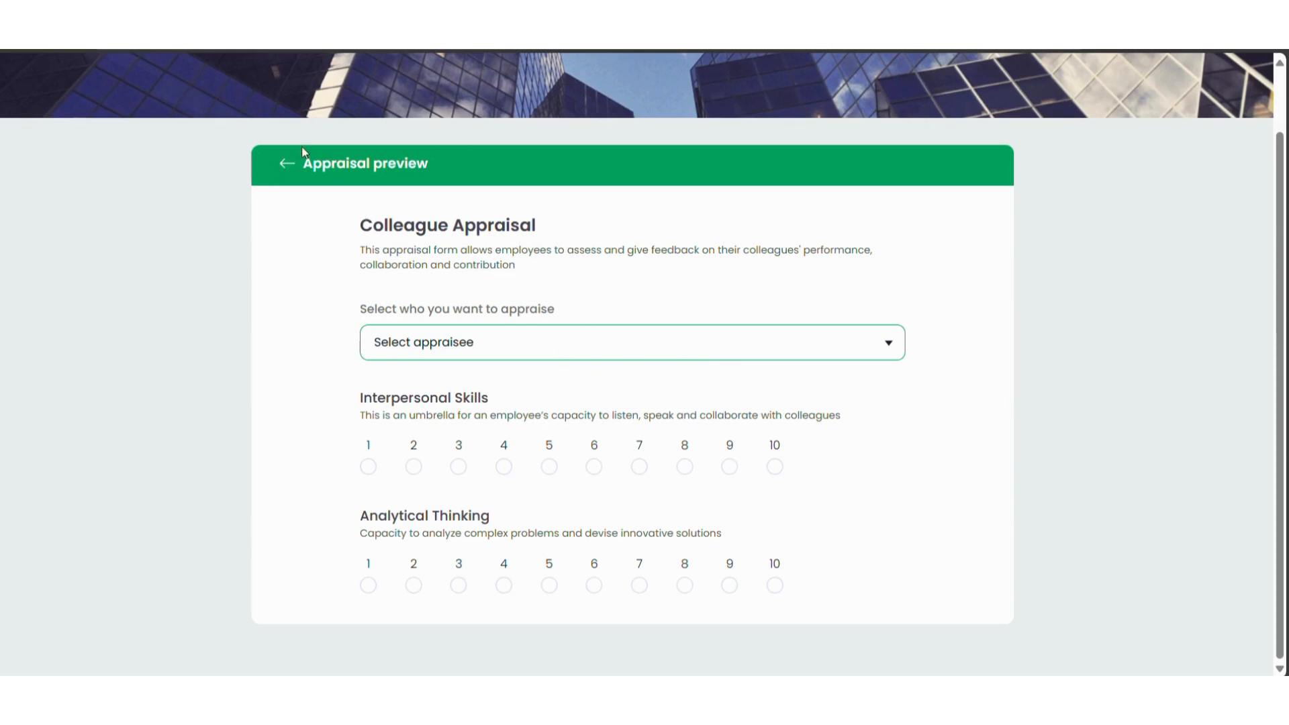
left_click(297, 164)
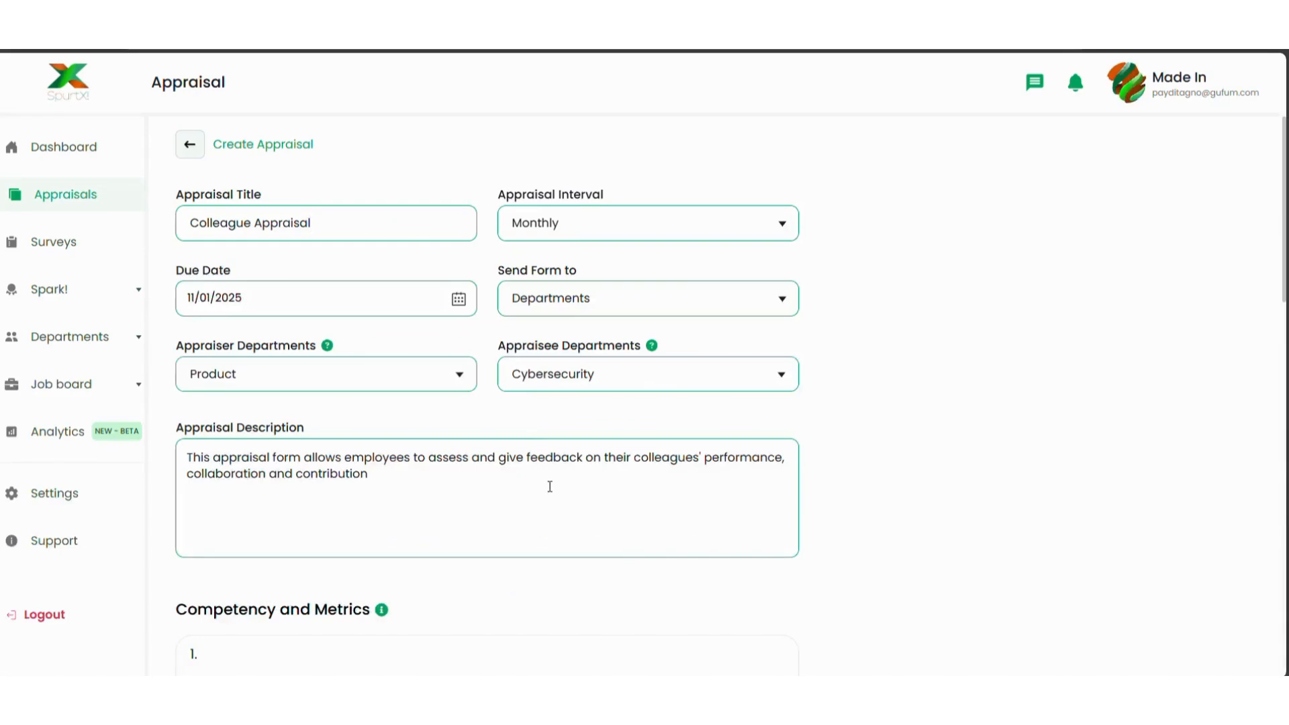
scroll(549, 486, "down", 15)
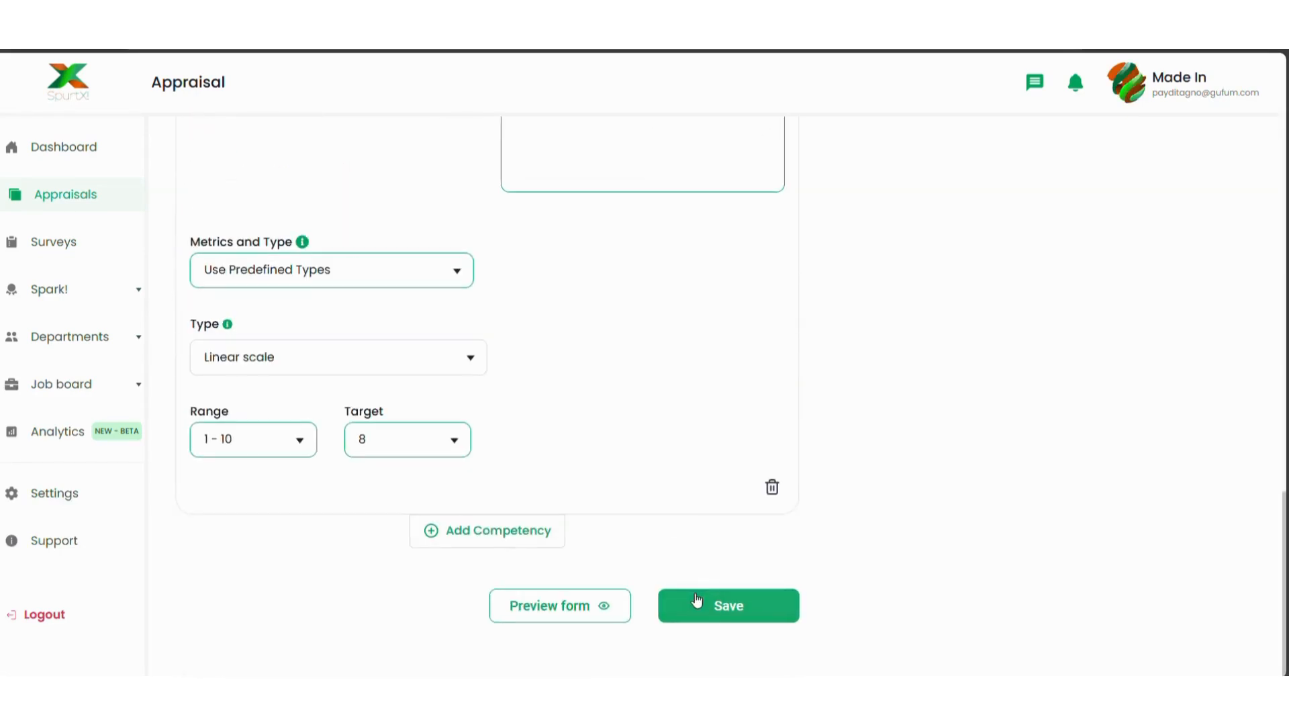
left_click(697, 600)
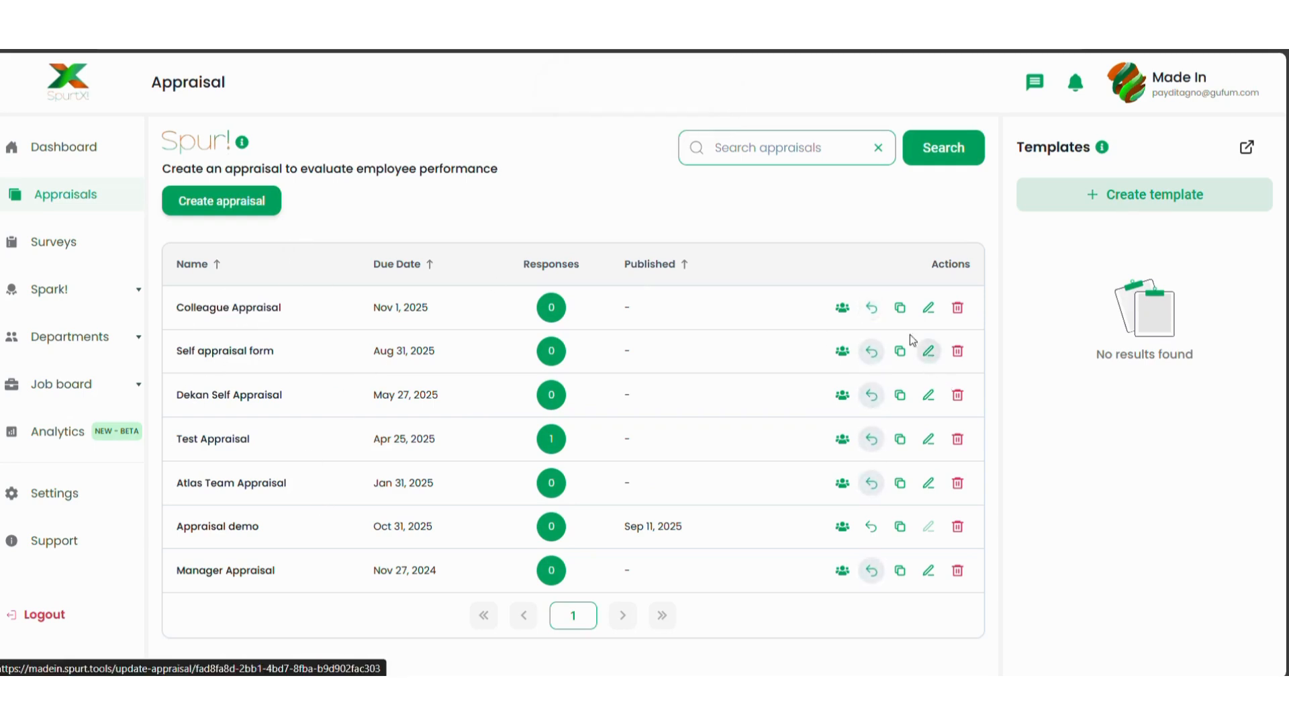
- Publish the Colleague Appraisal and copy its share link
left_click(881, 316)
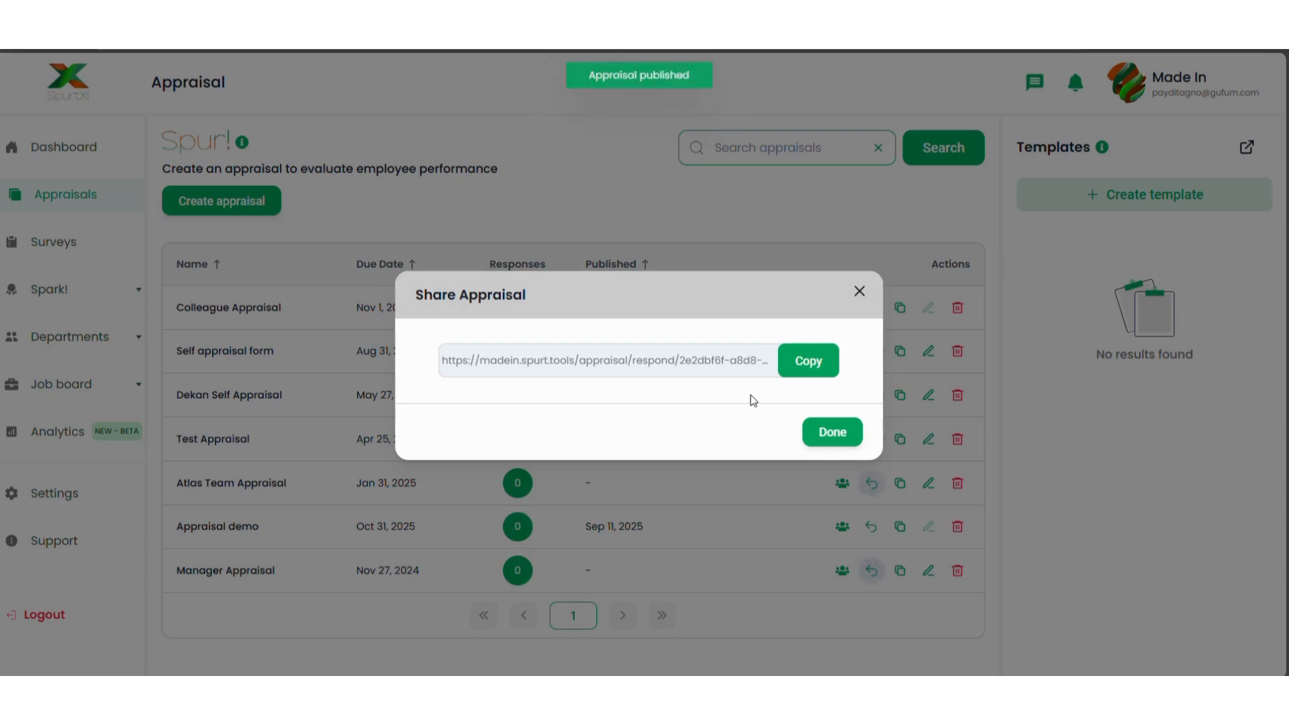
left_click(820, 367)
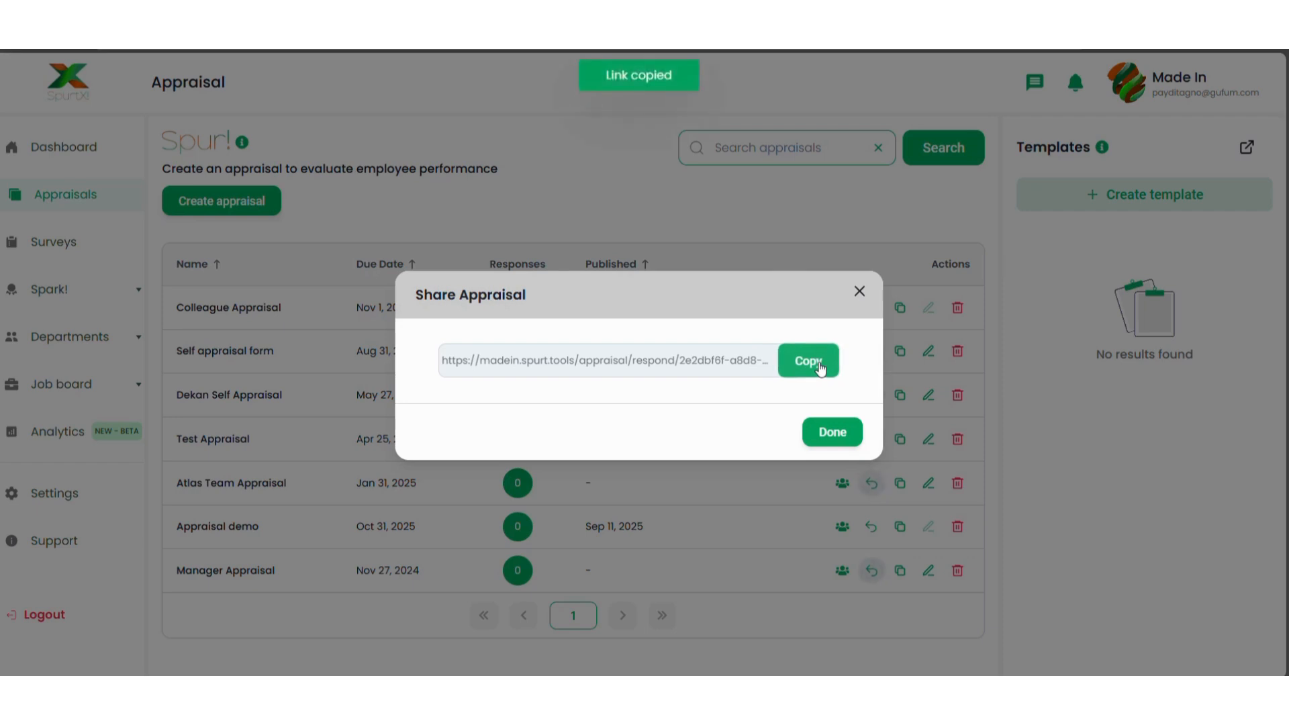